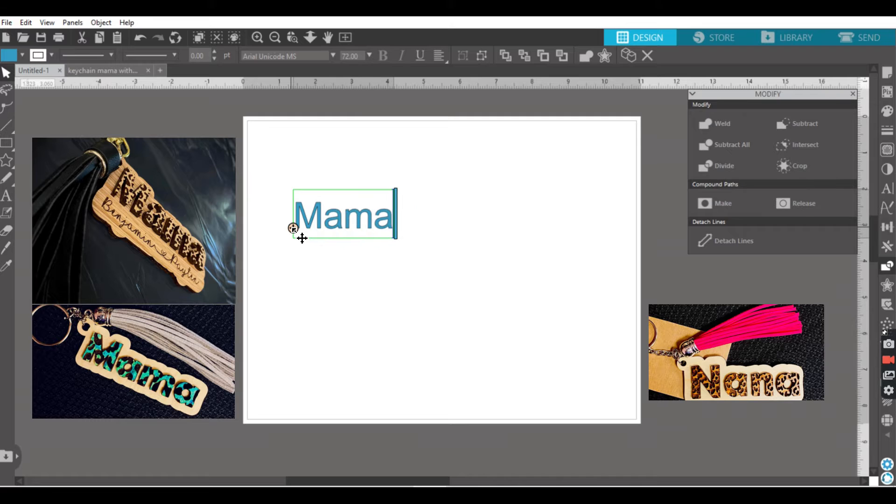
# Step: Set both the fill and line colour of the "Mama" text to red
pyautogui.hotkey('ctrl', 'a')
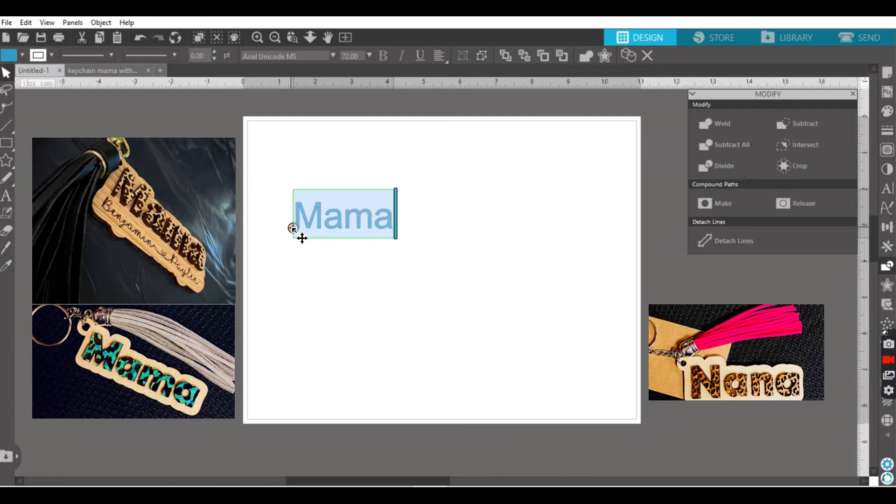
pyautogui.click(13, 56)
pyautogui.click(10, 72)
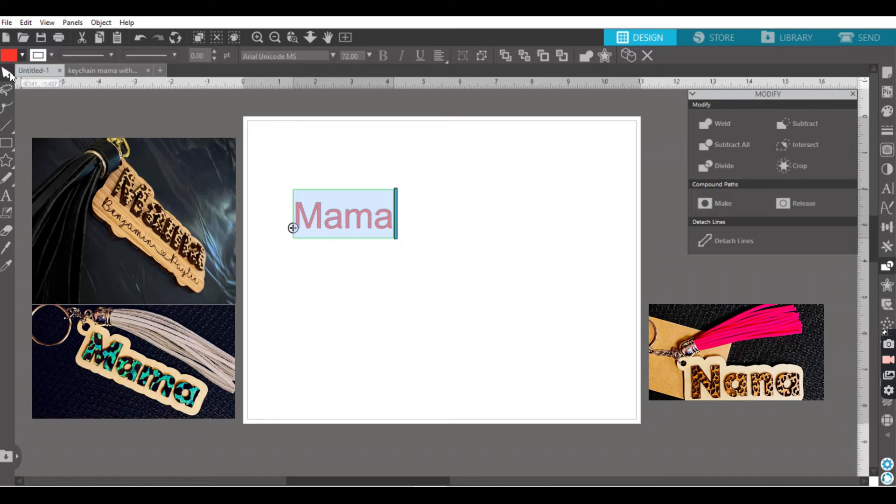
pyautogui.click(22, 55)
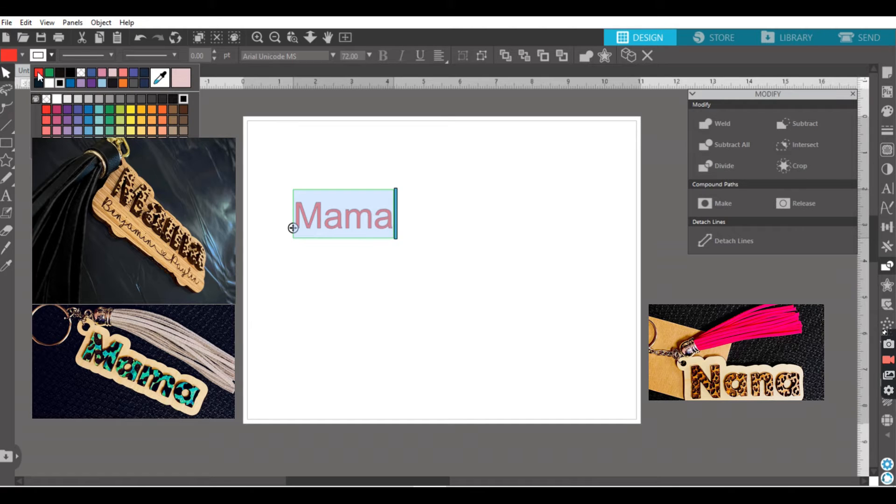
pyautogui.click(38, 71)
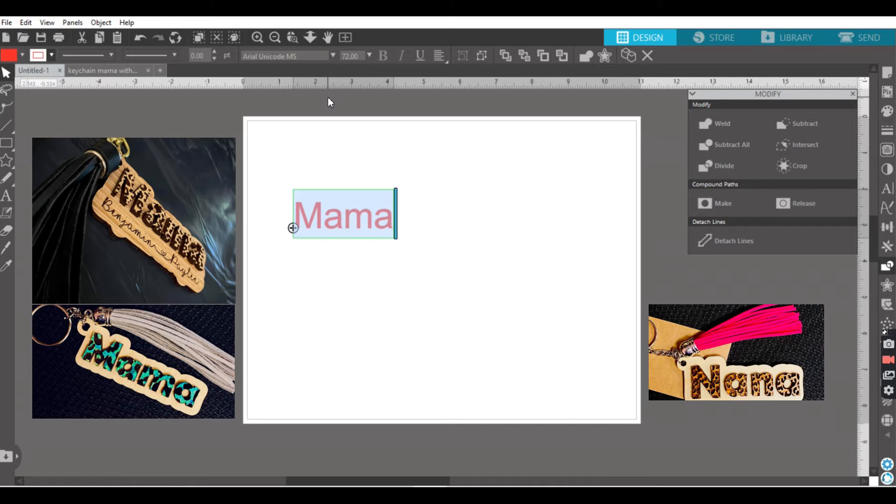
# Step: Change the font of the "Mama" text to Berlin Sans FB Demi
pyautogui.click(333, 56)
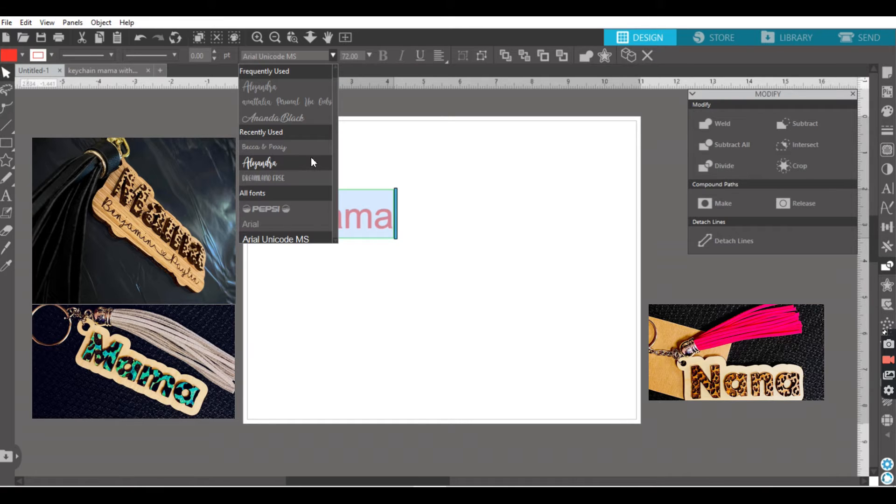
pyautogui.scroll(-5, 281, 174)
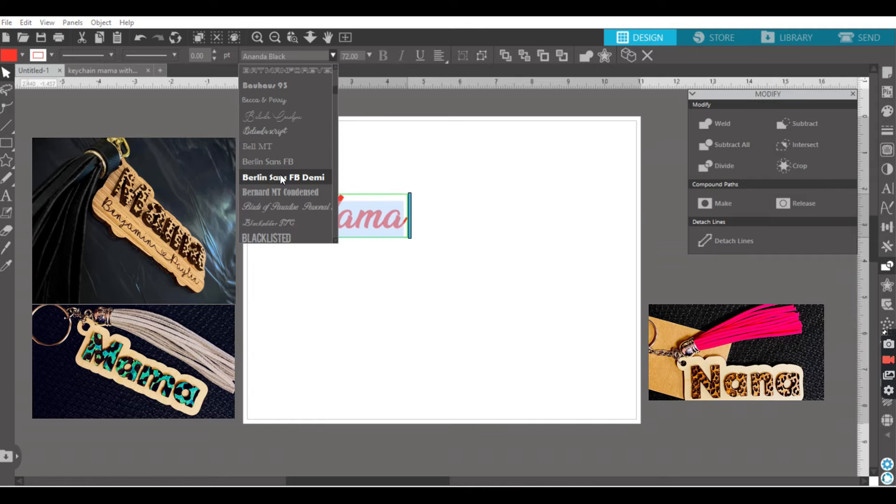
pyautogui.click(280, 175)
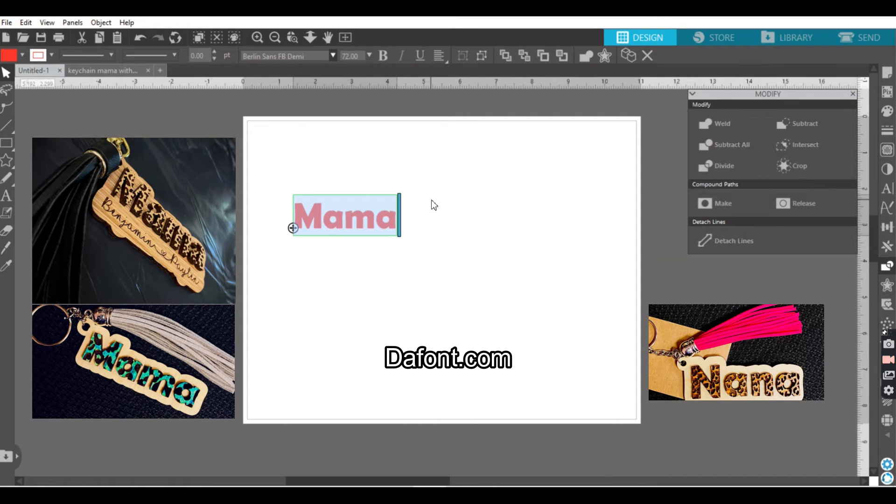
# Step: Enlarge the "Mama" text to about 5.35 in wide and move it to the upper middle of the page
pyautogui.click(405, 252)
pyautogui.click(390, 221)
pyautogui.moveTo(406, 244); pyautogui.dragTo(484, 298)
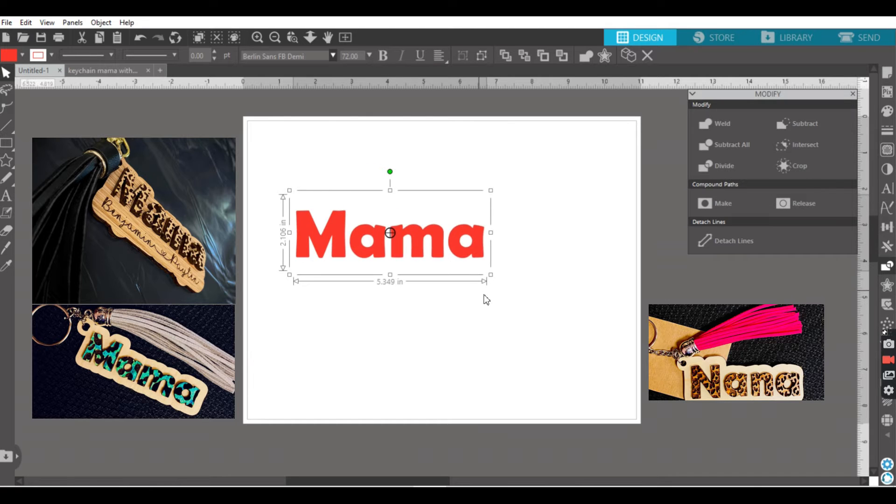
pyautogui.moveTo(441, 243); pyautogui.dragTo(461, 208)
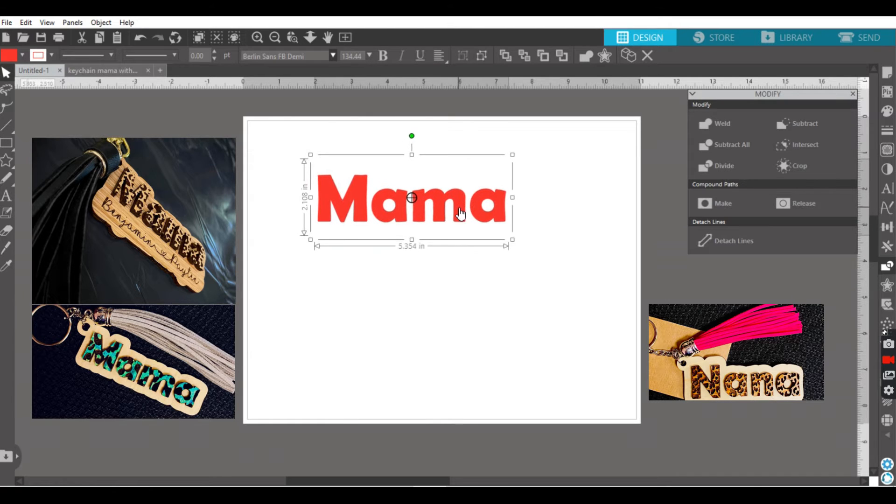
# Step: Merge the leopard-print image from the temporary files folder into the design and move it off the page's left edge
pyautogui.click(7, 23)
pyautogui.click(24, 99)
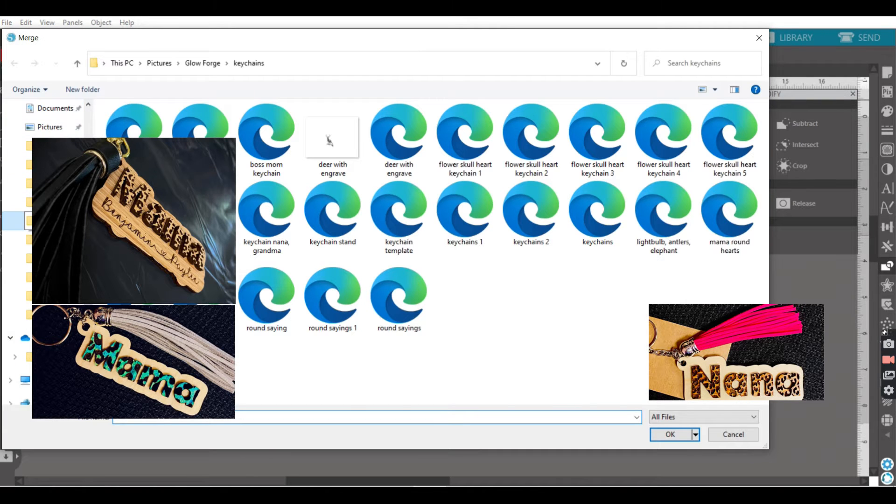
pyautogui.click(18, 220)
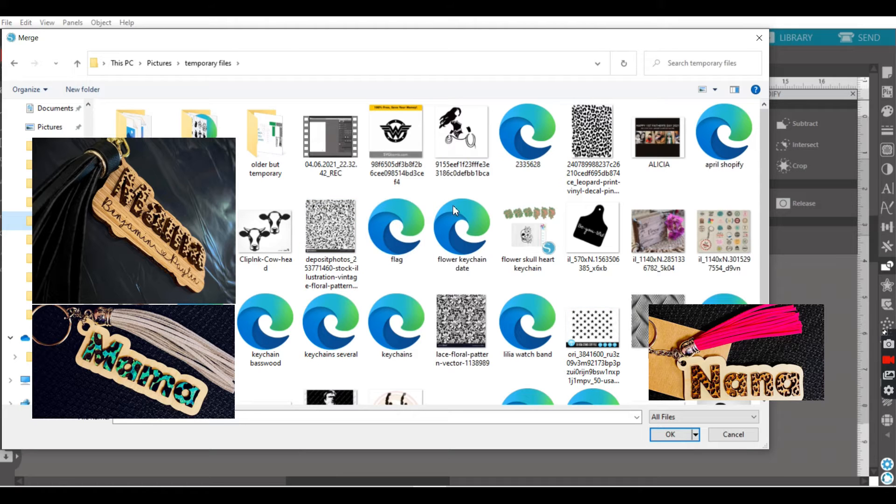
pyautogui.click(591, 152)
pyautogui.click(668, 434)
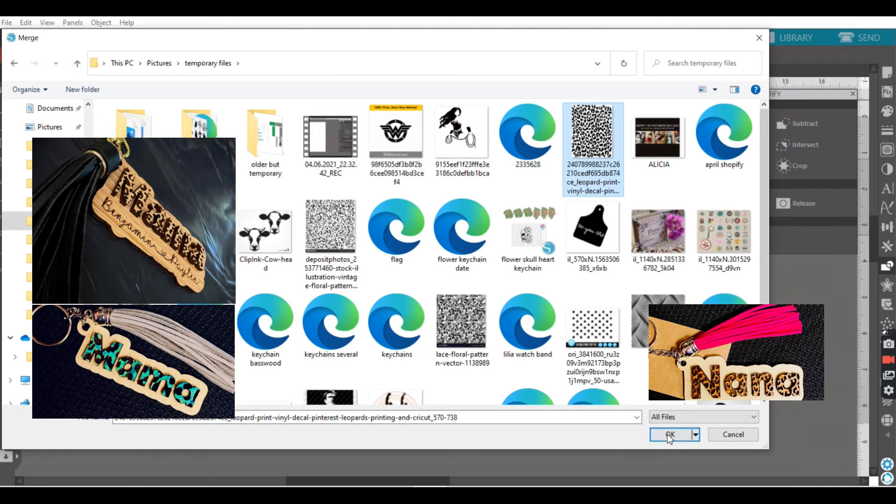
pyautogui.moveTo(314, 243); pyautogui.dragTo(214, 262)
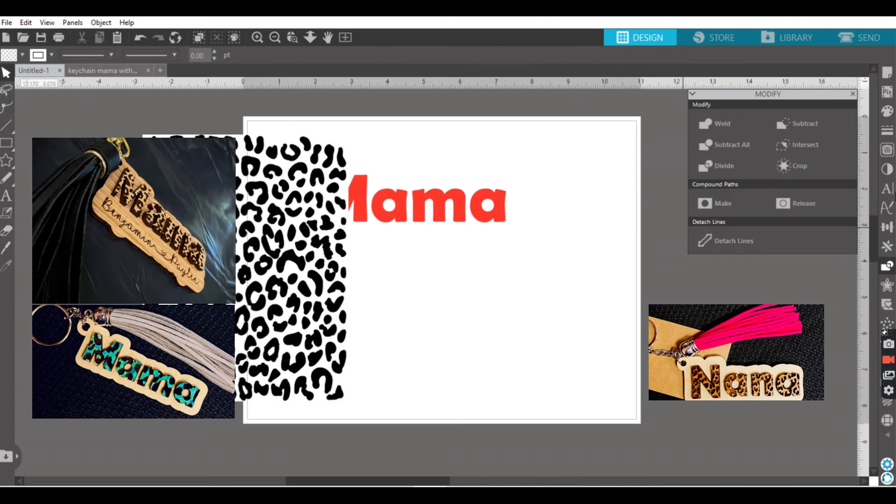
# Step: Trace the leopard-print image with a threshold of 69% and delete the original image
pyautogui.click(887, 149)
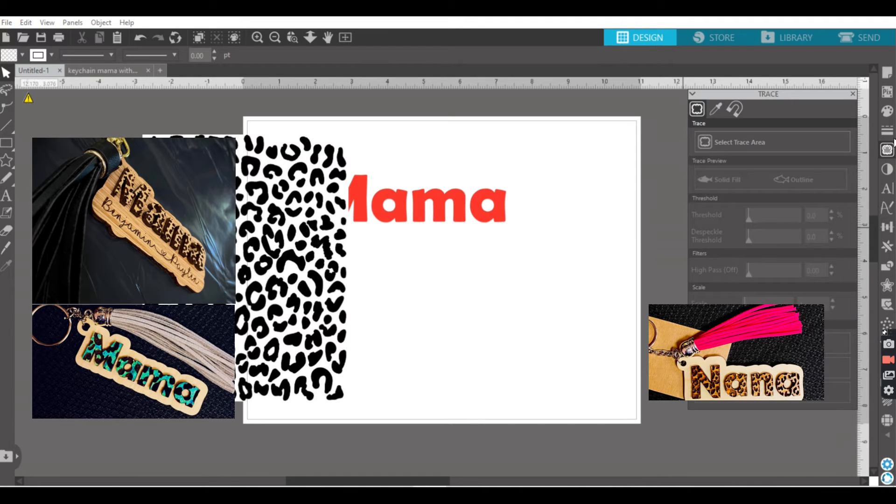
pyautogui.click(721, 142)
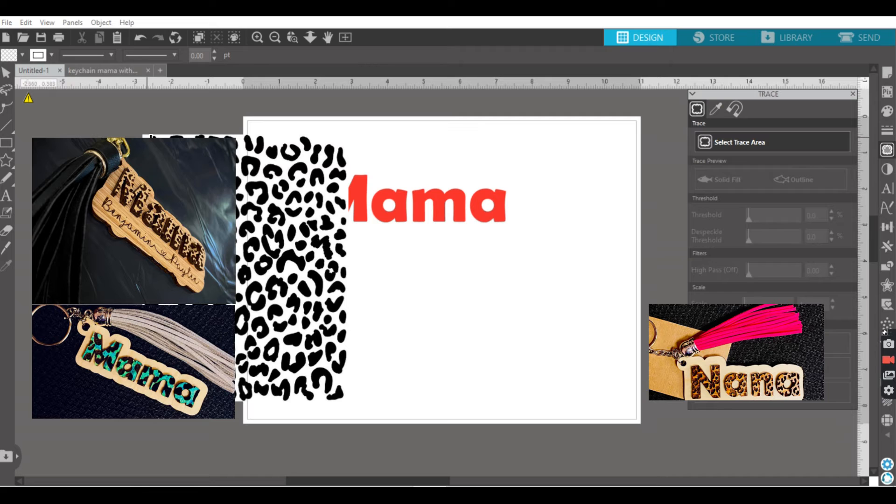
pyautogui.moveTo(143, 136)
pyautogui.mouseDown()
pyautogui.moveTo(285, 290)
pyautogui.moveTo(332, 392)
pyautogui.mouseUp()
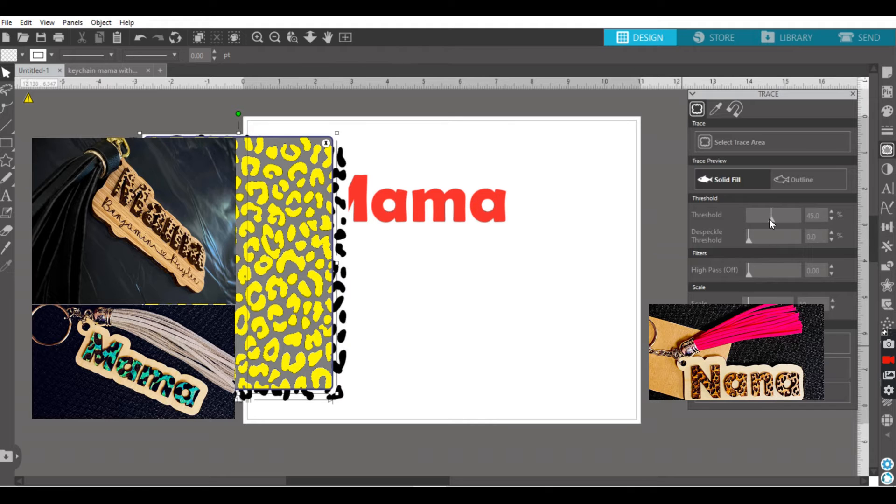
pyautogui.moveTo(771, 220); pyautogui.dragTo(775, 220)
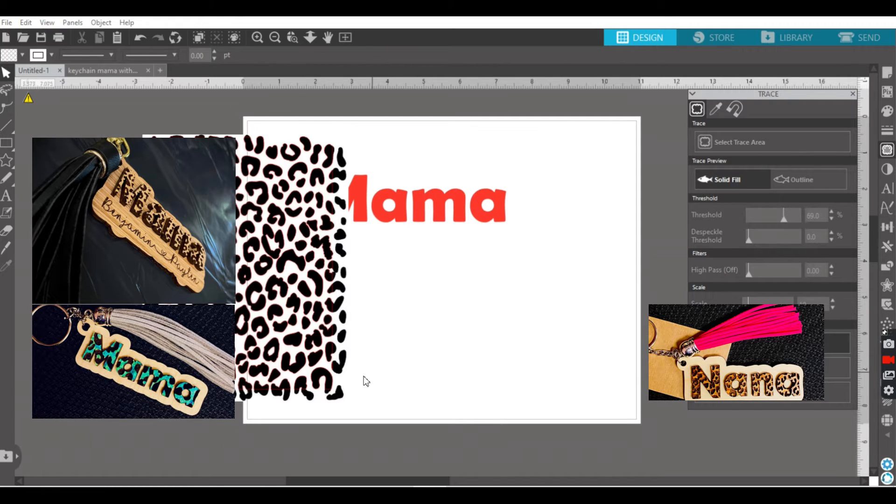
pyautogui.click(344, 399)
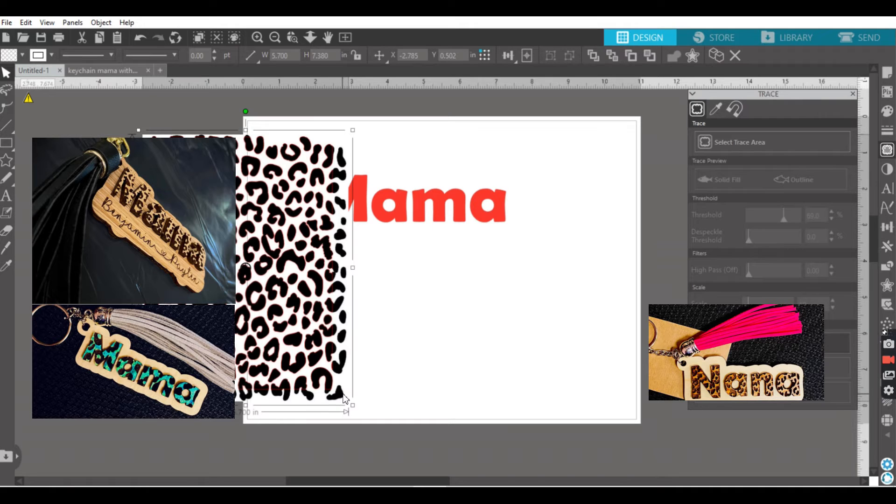
pyautogui.press('Delete')
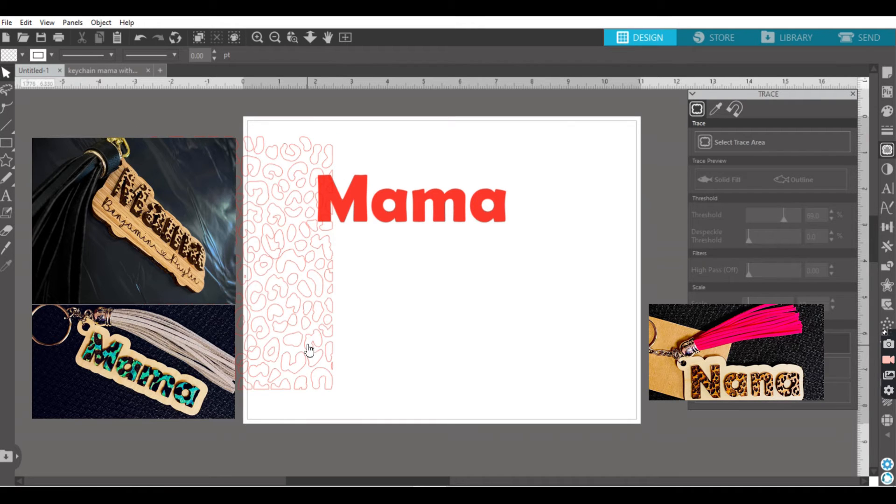
# Step: Fill the traced leopard pattern with red
pyautogui.click(303, 344)
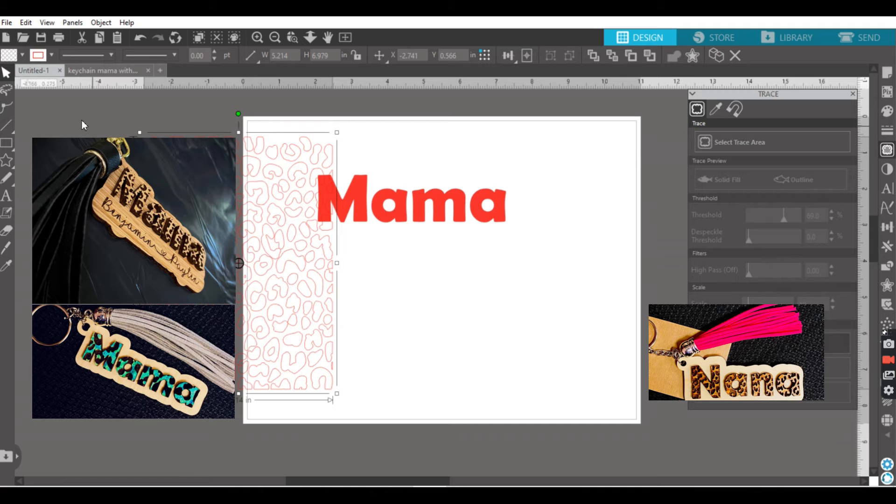
pyautogui.click(13, 57)
pyautogui.click(9, 75)
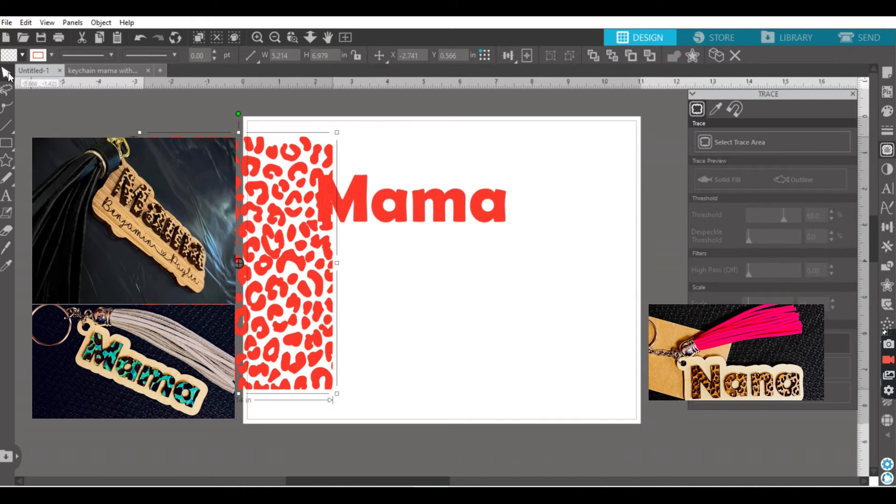
# Step: Set both the fill and line colour of the "Mama" text to green
pyautogui.click(399, 208)
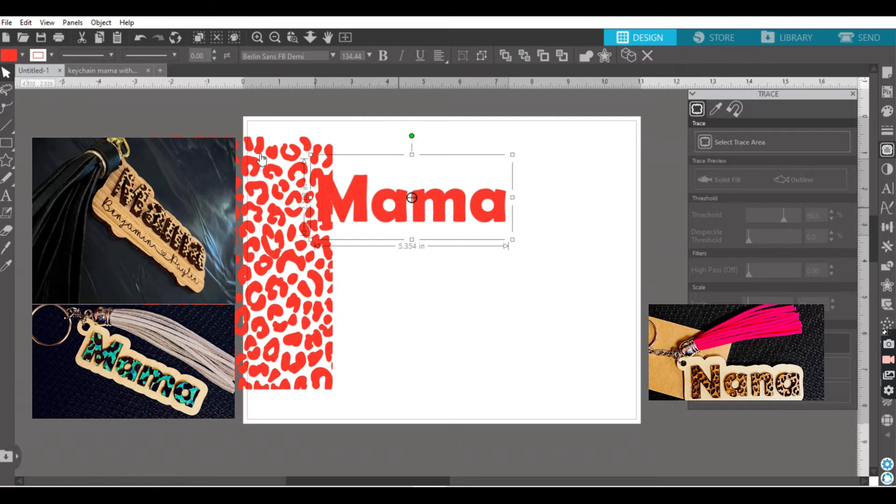
pyautogui.click(13, 56)
pyautogui.click(30, 74)
pyautogui.click(42, 56)
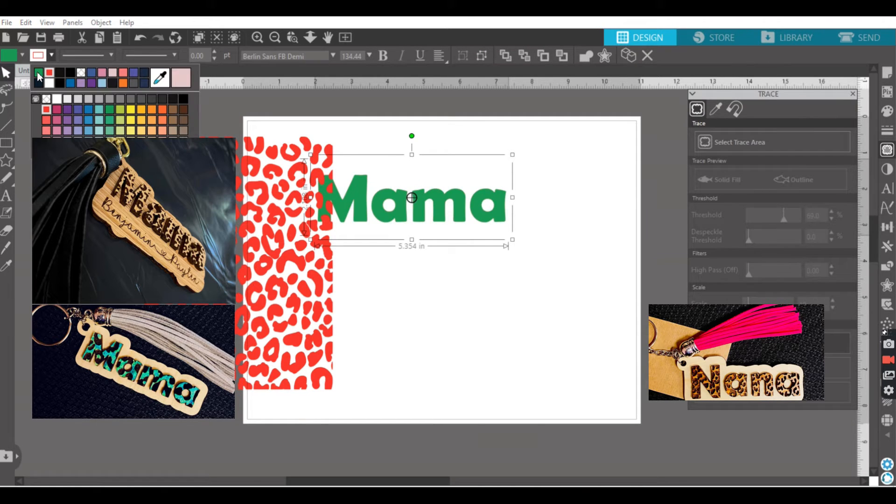
pyautogui.click(40, 76)
# Step: Move the leopard pattern over the "Mama" text and rotate it by 90° clockwise to cover the whole word
pyautogui.moveTo(262, 289); pyautogui.dragTo(425, 306)
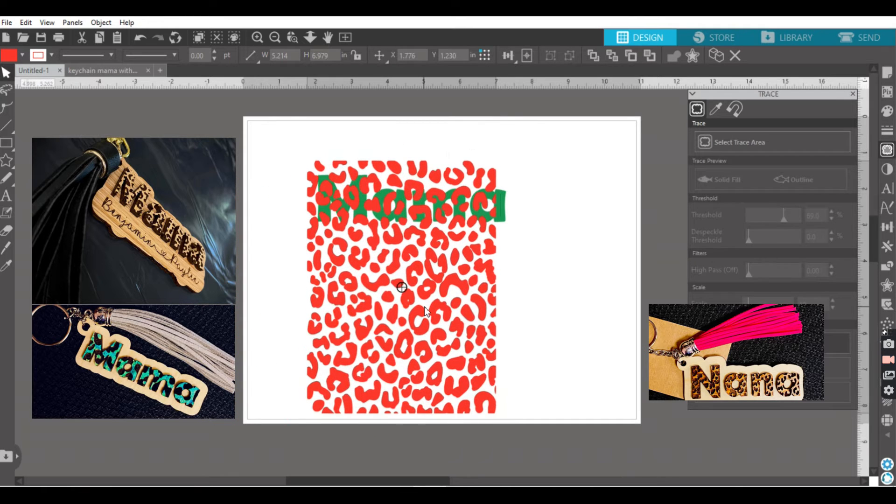
pyautogui.click(101, 23)
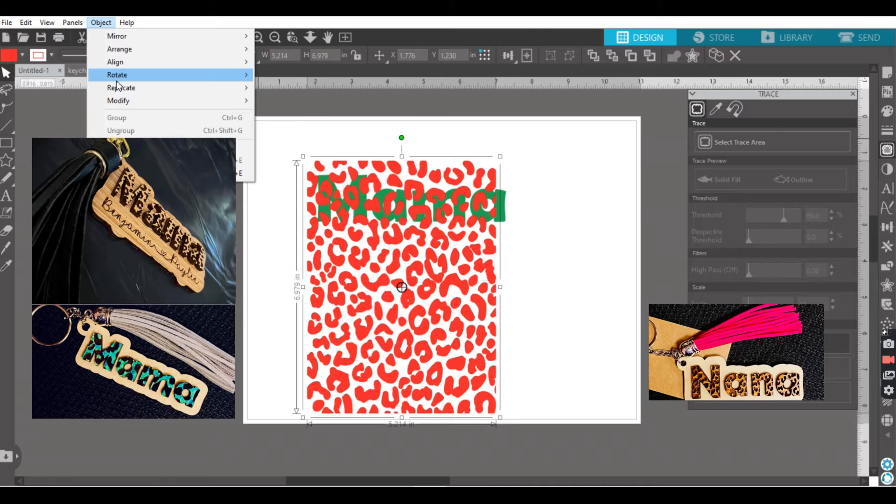
pyautogui.moveTo(220, 79)
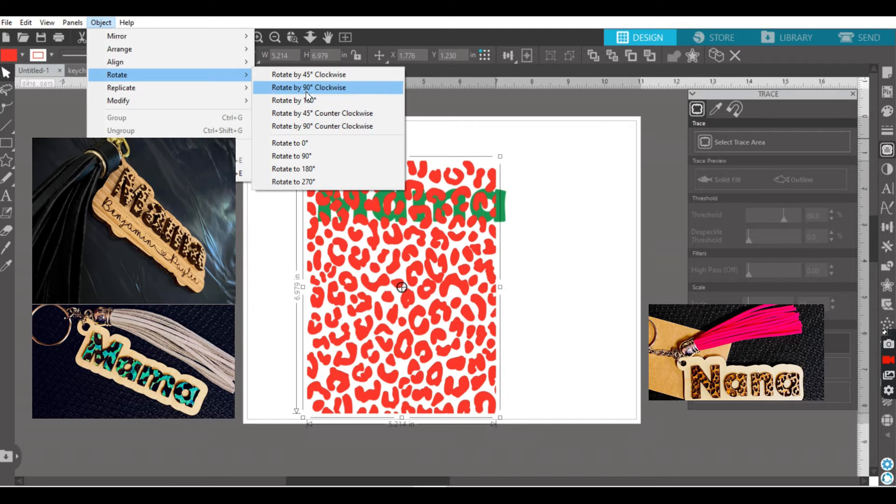
pyautogui.click(307, 89)
pyautogui.moveTo(391, 315); pyautogui.dragTo(407, 278)
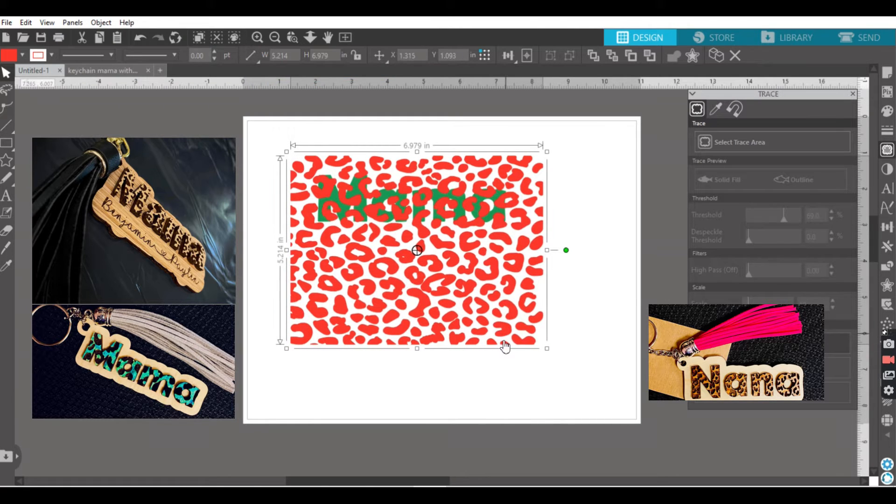
# Step: Scale the leopard pattern down to about 6.01 by 4.49 in and position it over the "Mama" text
pyautogui.click(545, 349)
pyautogui.click(543, 347)
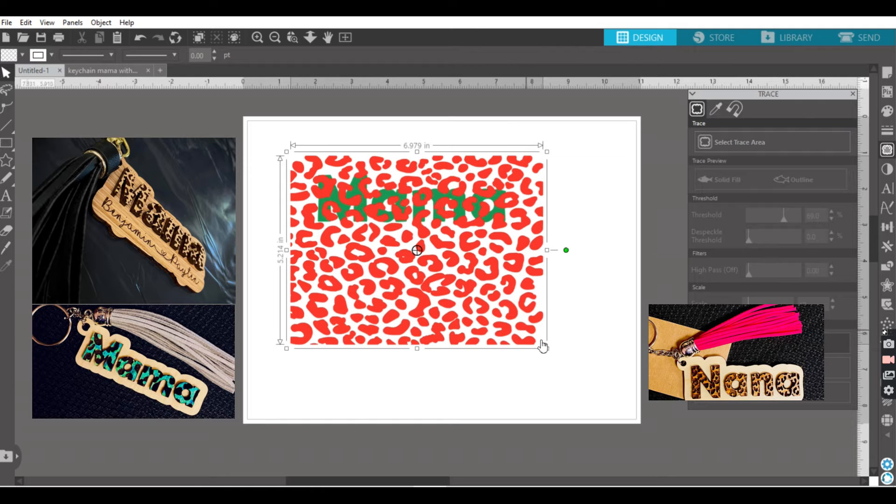
pyautogui.moveTo(547, 348); pyautogui.dragTo(525, 324)
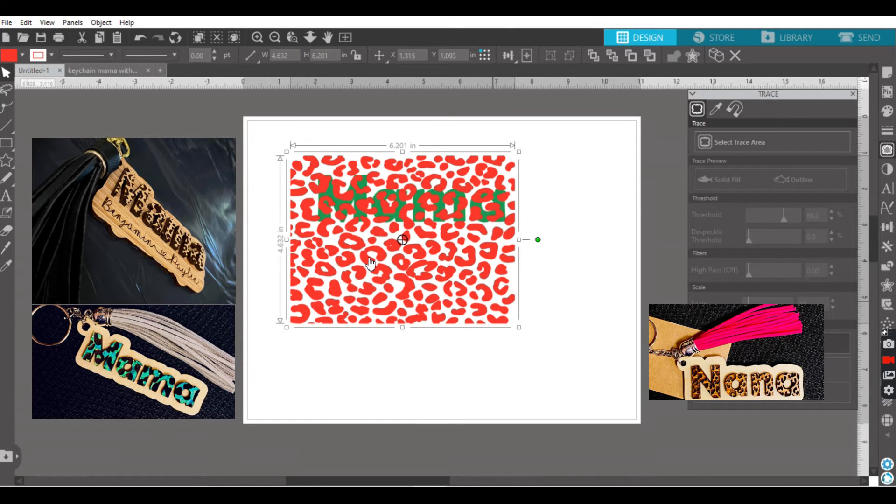
pyautogui.moveTo(374, 262); pyautogui.dragTo(378, 264)
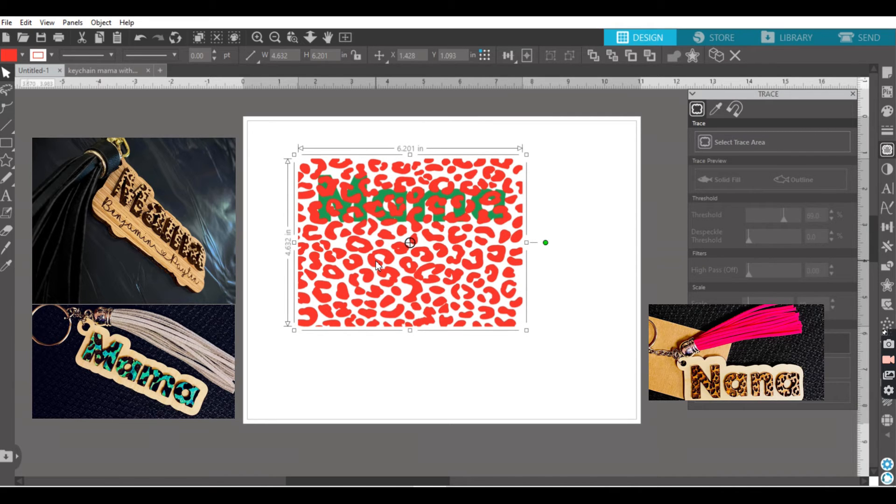
pyautogui.moveTo(376, 261); pyautogui.dragTo(376, 259)
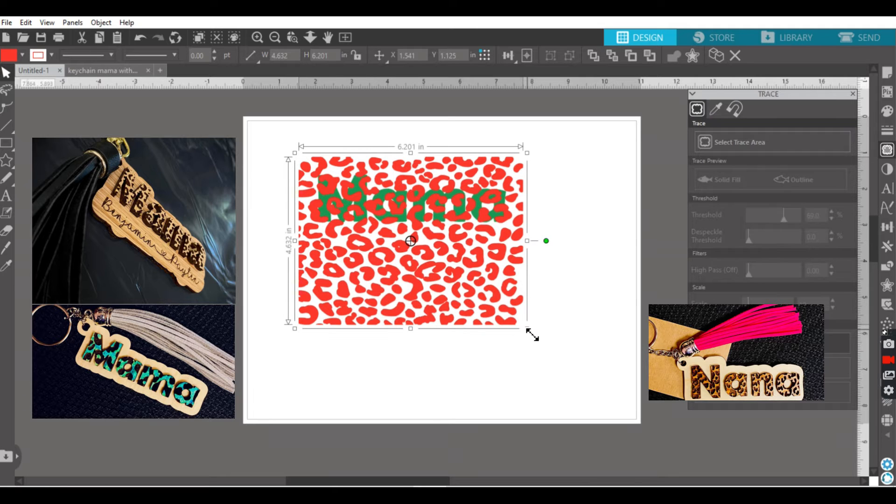
pyautogui.moveTo(525, 328); pyautogui.dragTo(523, 324)
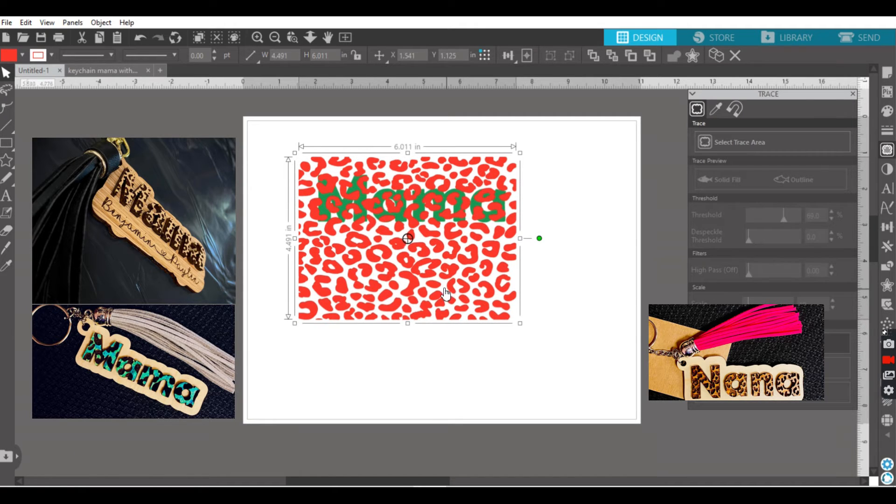
pyautogui.moveTo(449, 290); pyautogui.dragTo(451, 290)
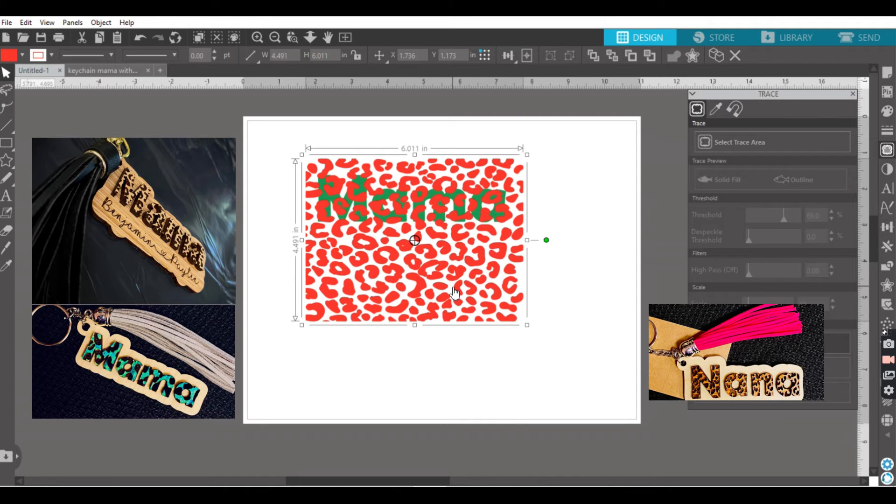
# Step: Break the leopard pattern apart into its individual shapes and clear the selection
pyautogui.rightClick(418, 285)
pyautogui.click(455, 337)
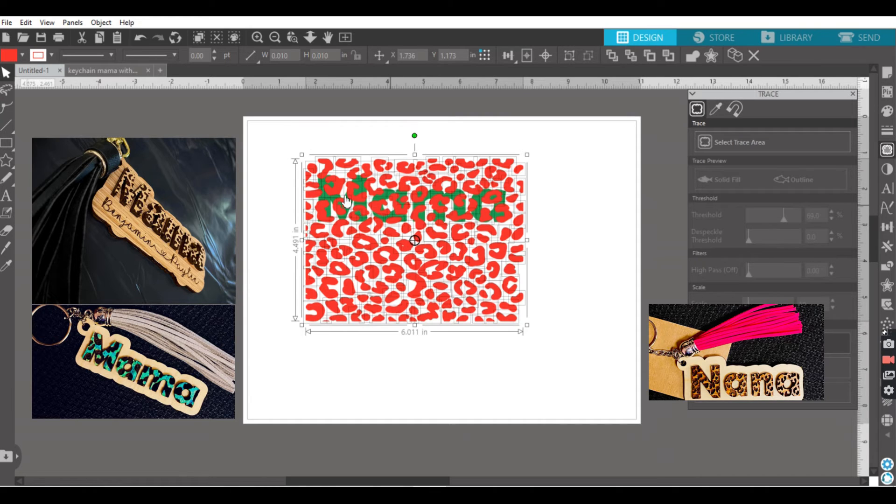
pyautogui.click(287, 166)
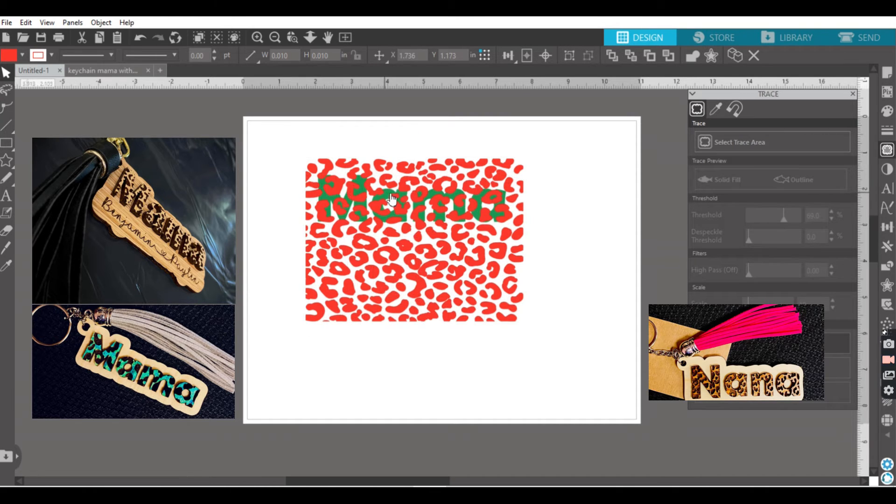
# Step: Weld the green "Mama" text and crop it with the leopard shapes that overlap it
pyautogui.rightClick(390, 200)
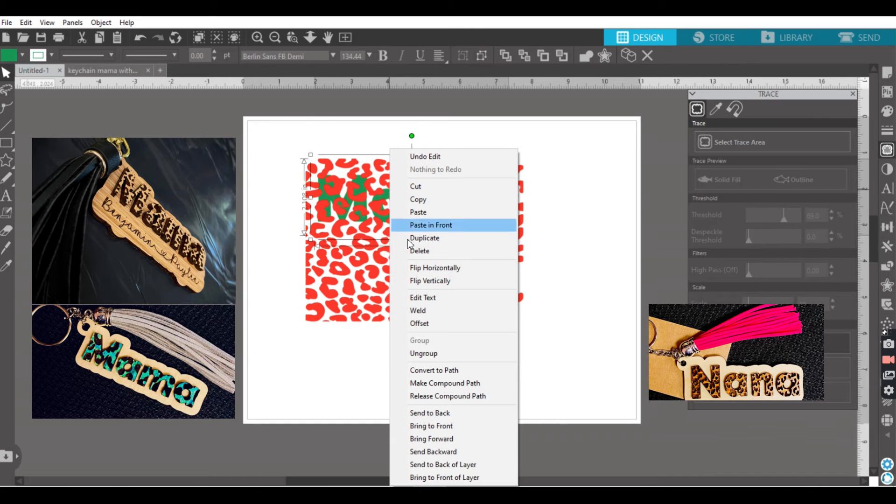
pyautogui.click(418, 310)
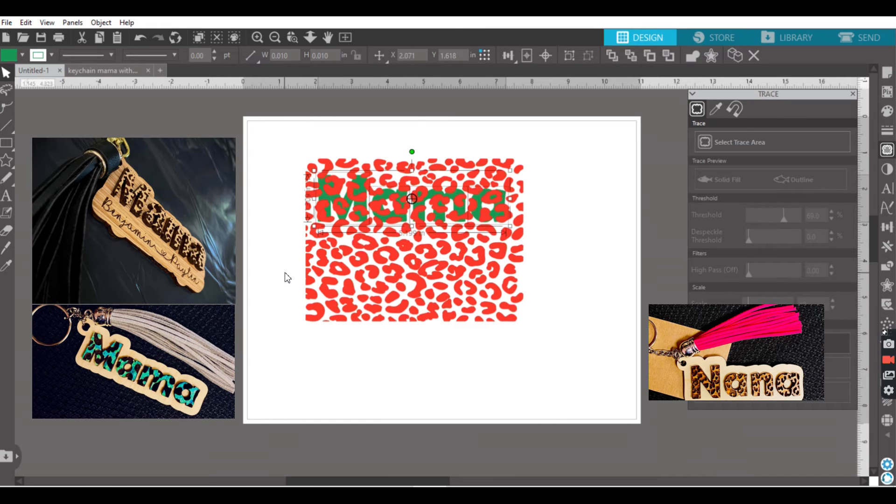
pyautogui.moveTo(269, 140); pyautogui.dragTo(529, 237)
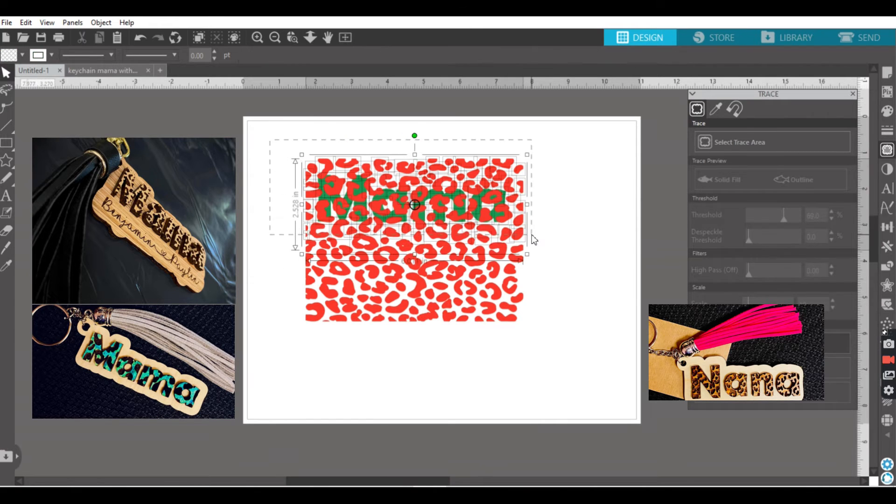
pyautogui.click(884, 271)
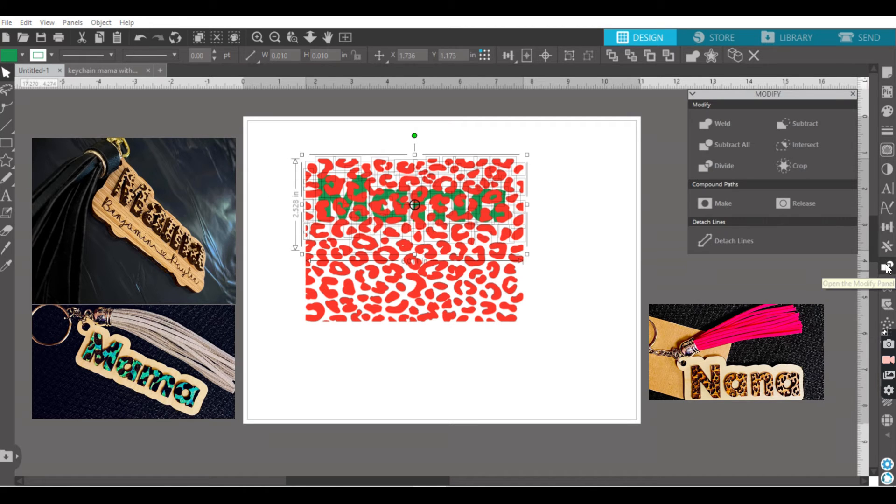
pyautogui.click(798, 165)
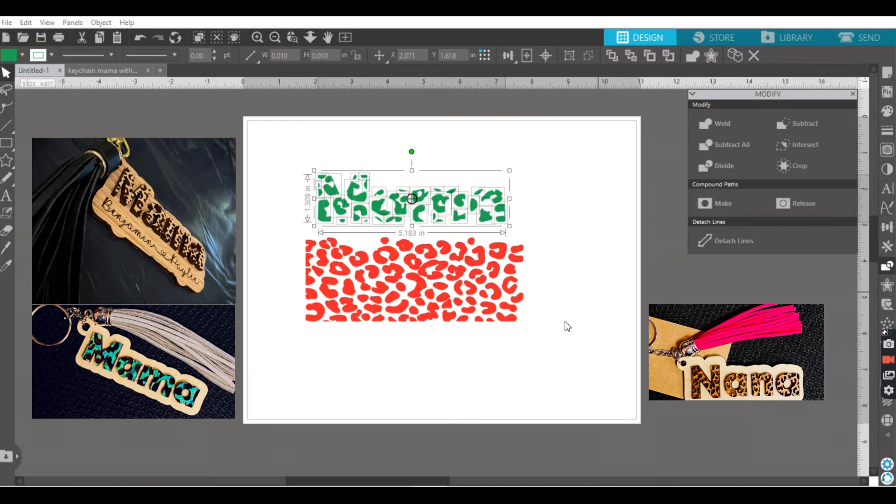
# Step: Delete the leftover red leopard shapes below the cropped lettering
pyautogui.moveTo(552, 347); pyautogui.dragTo(287, 239)
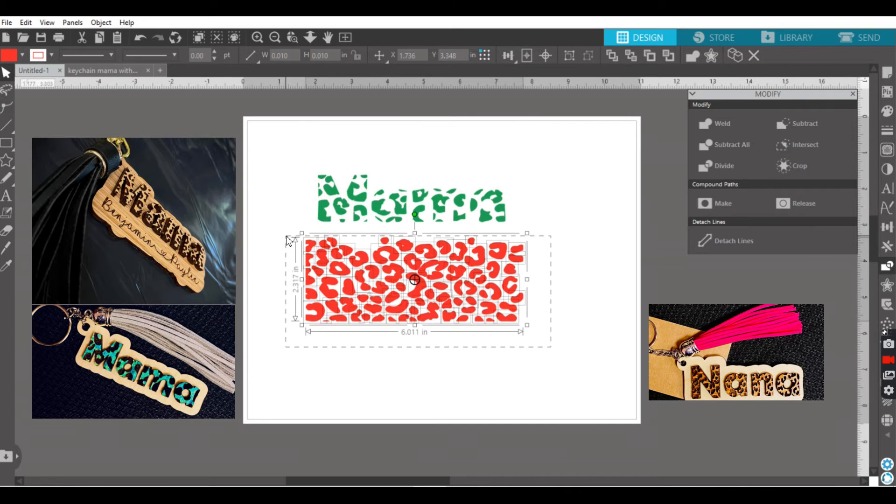
pyautogui.press('Delete')
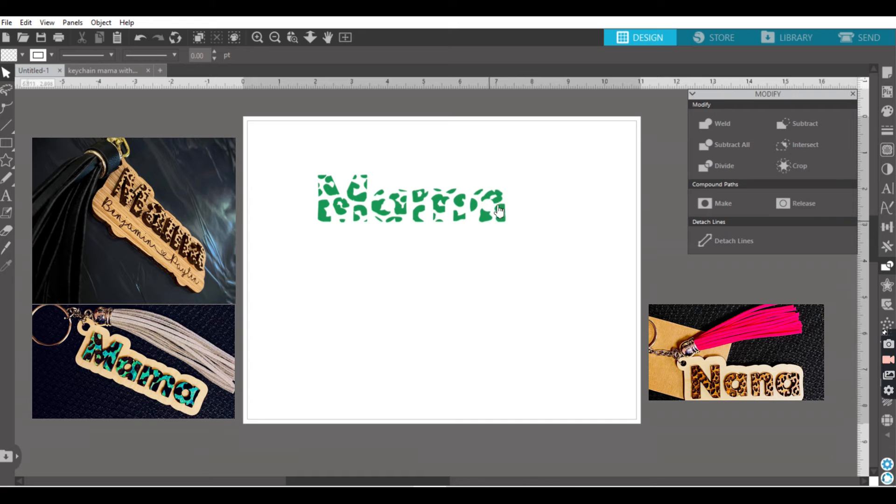
# Step: Set both the fill and line colour of all the cropped leopard lettering pieces to red
pyautogui.moveTo(530, 244); pyautogui.dragTo(495, 221)
pyautogui.moveTo(368, 182); pyautogui.dragTo(300, 156)
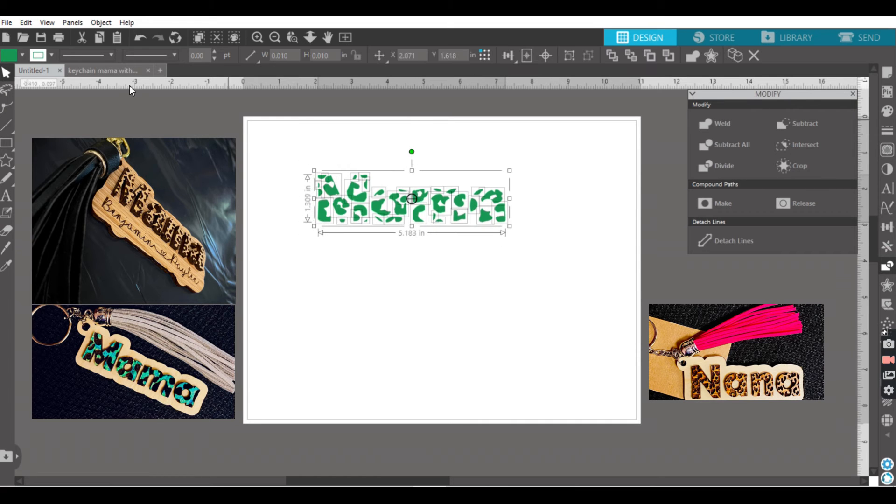
pyautogui.click(13, 55)
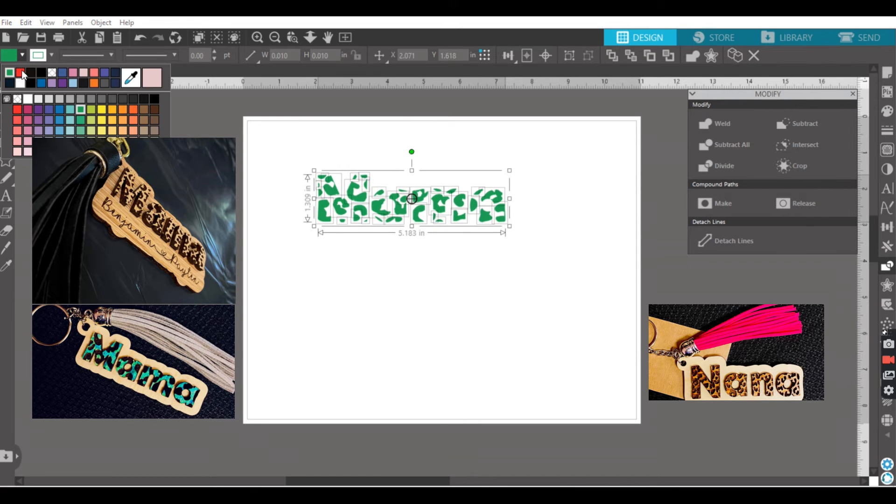
pyautogui.click(20, 76)
pyautogui.click(37, 56)
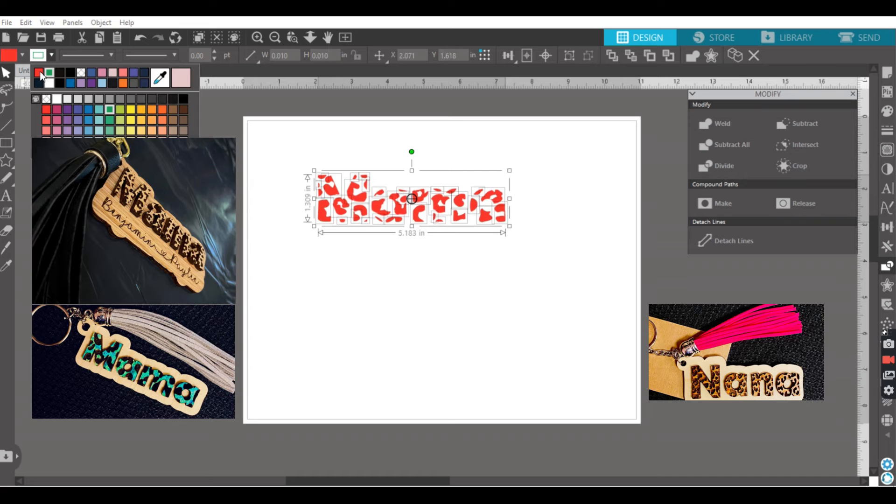
pyautogui.click(44, 75)
# Step: Group all the red leopard lettering pieces into one object
pyautogui.click(414, 326)
pyautogui.moveTo(294, 156); pyautogui.dragTo(539, 267)
pyautogui.hotkey('ctrl', 'g')
# Step: Add a new "Mama" text below the leopard lettering and make both its fill and line colour green
pyautogui.click(7, 196)
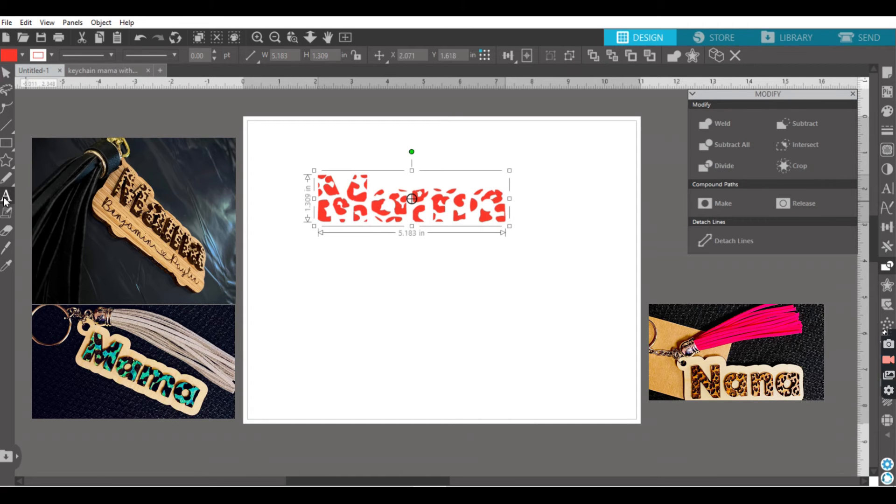
pyautogui.click(337, 286)
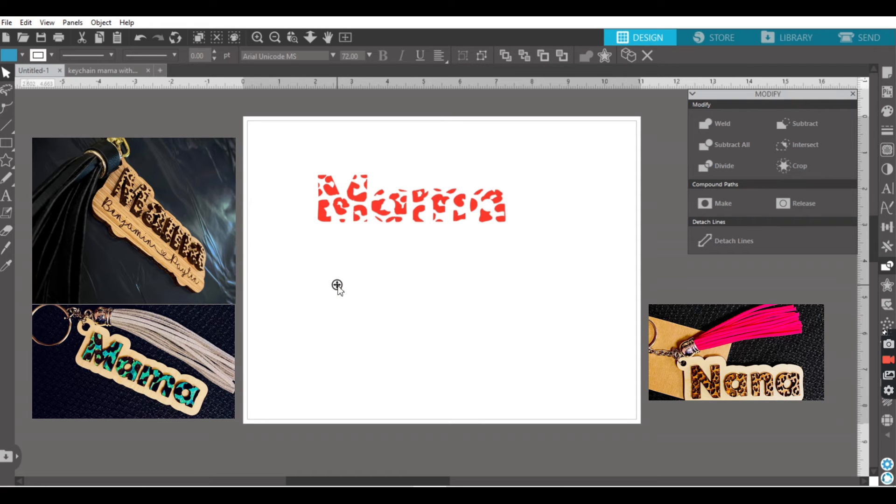
pyautogui.write('Mama')
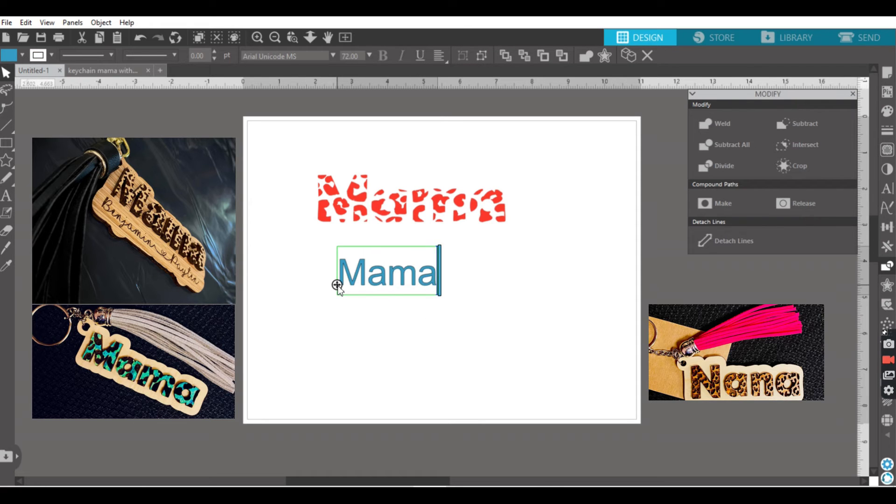
pyautogui.hotkey('ctrl', 'a')
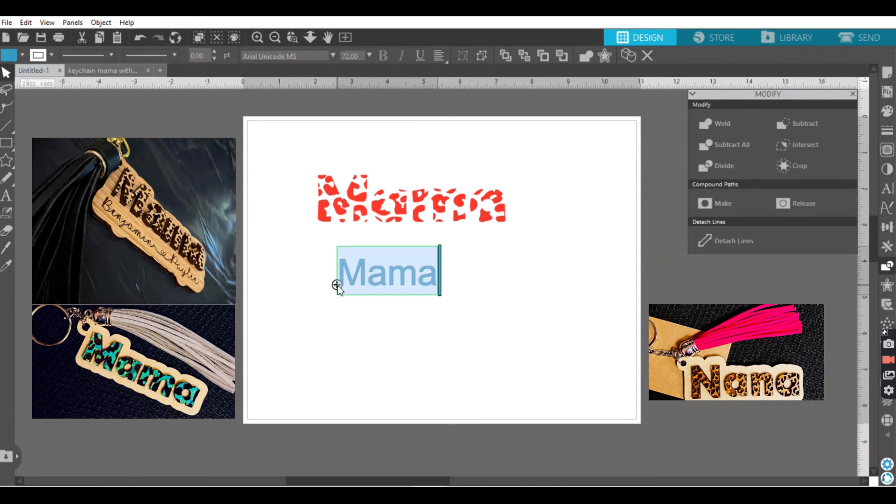
pyautogui.click(13, 58)
pyautogui.click(23, 71)
pyautogui.click(37, 56)
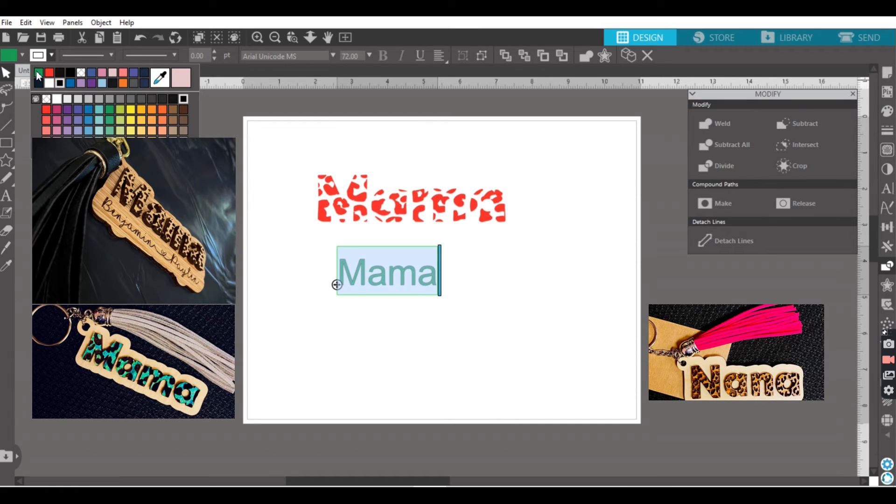
pyautogui.click(38, 72)
# Step: Set the font of the new "Mama" text to Berlin Sans FB Demi
pyautogui.click(333, 56)
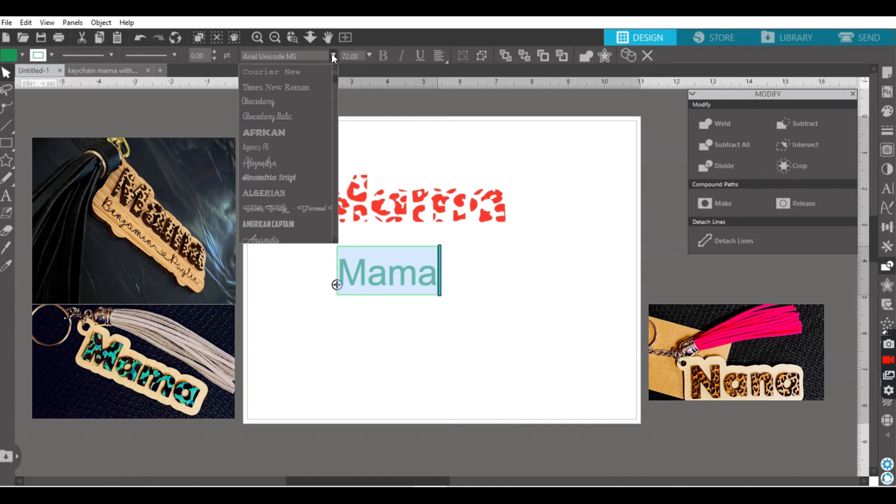
pyautogui.scroll(3, 285, 164)
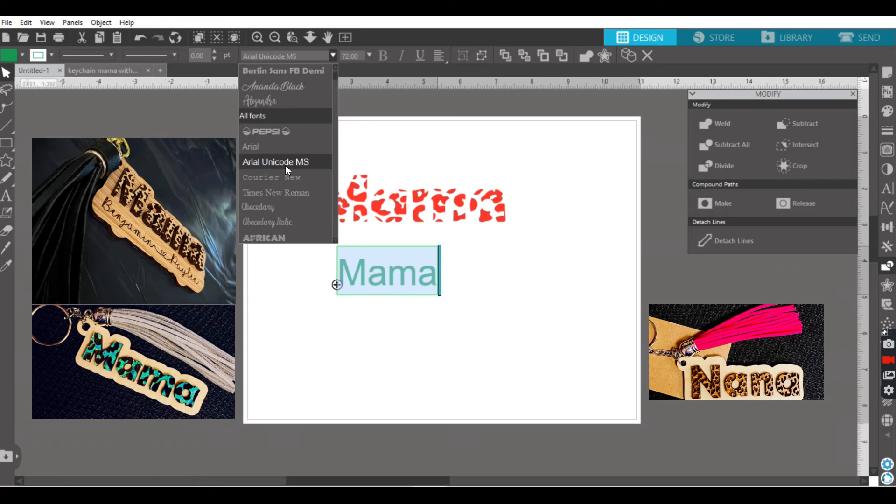
pyautogui.scroll(3, 285, 166)
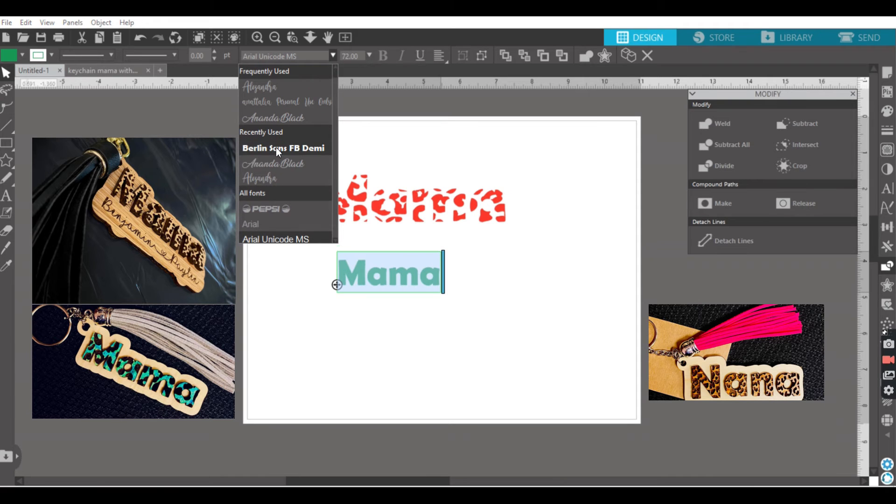
pyautogui.click(276, 147)
# Step: Enlarge the new "Mama" text to about 5.39 in wide and place it directly under the leopard lettering
pyautogui.click(434, 300)
pyautogui.moveTo(445, 296); pyautogui.dragTo(536, 333)
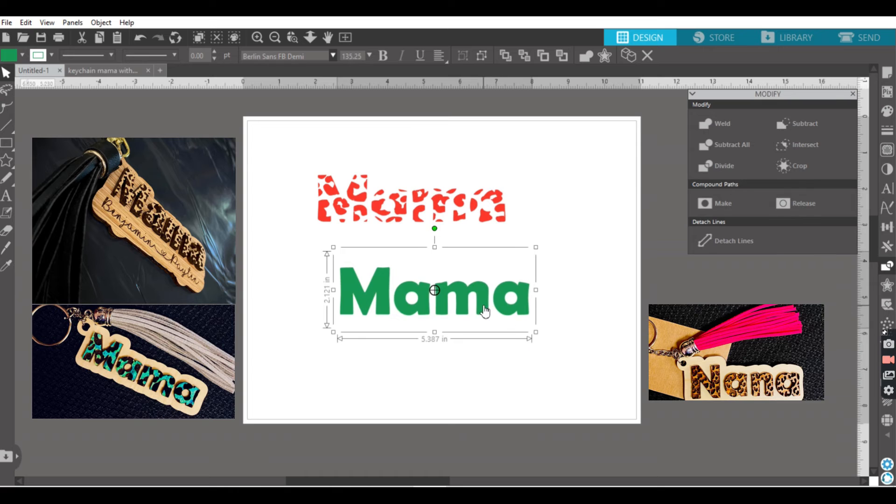
pyautogui.moveTo(485, 311); pyautogui.dragTo(460, 276)
# Step: Lock the aspect ratio and scale the leopard lettering to about 5 in wide and the green "Mama" to 4.999 in wide
pyautogui.click(448, 192)
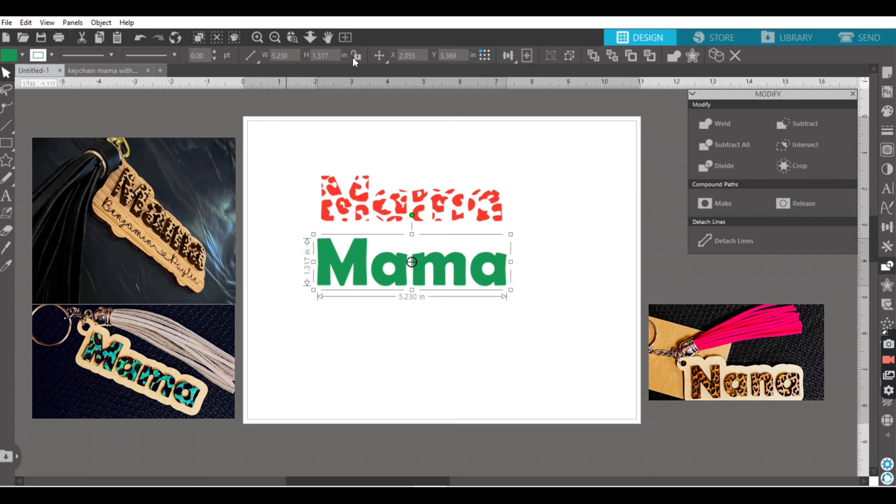
pyautogui.click(356, 55)
pyautogui.doubleClick(293, 56)
pyautogui.write('4.999')
pyautogui.press('Return')
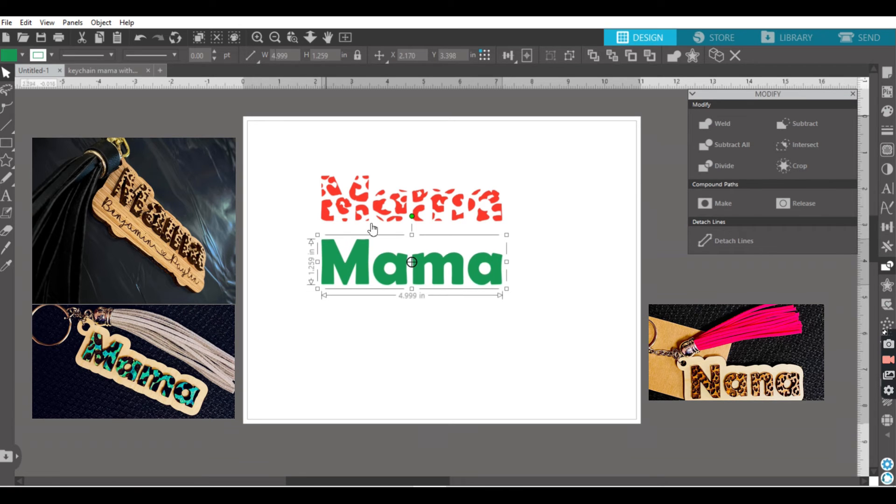
# Step: Centre the red leopard lettering and the green "Mama" on each other and send the green word to the back
pyautogui.moveTo(480, 324); pyautogui.dragTo(456, 140)
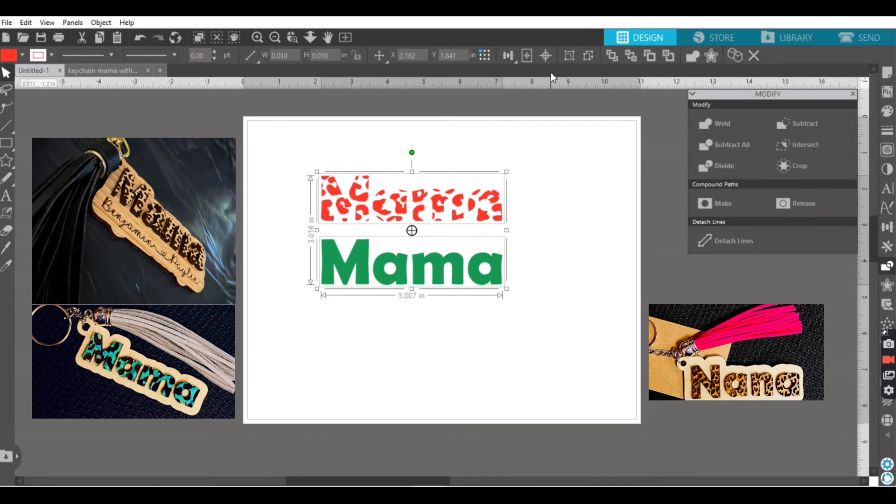
pyautogui.click(546, 56)
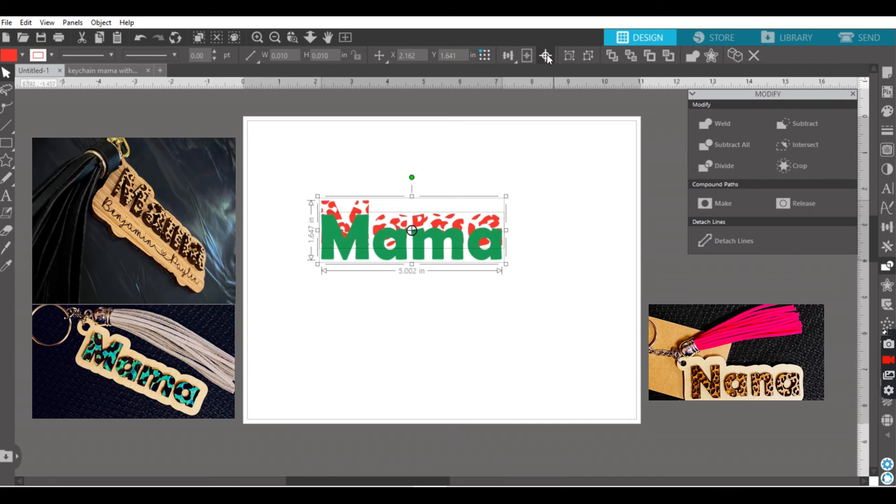
pyautogui.click(528, 231)
pyautogui.rightClick(483, 235)
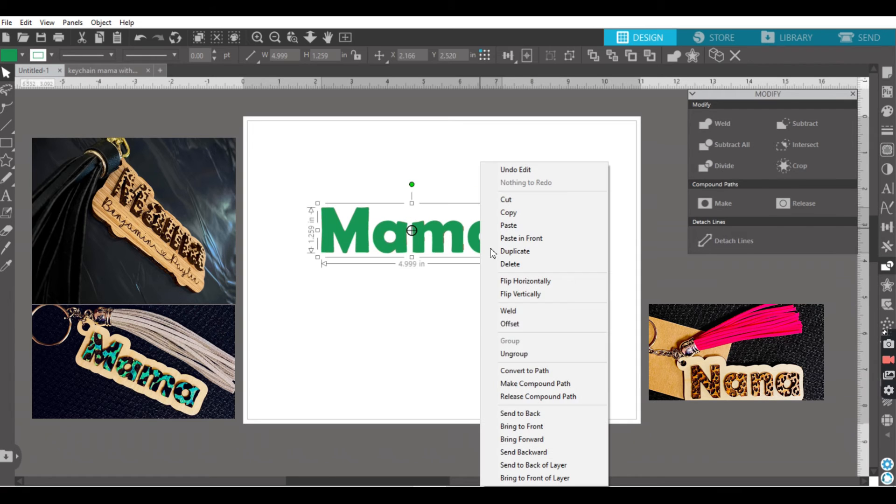
pyautogui.click(528, 413)
pyautogui.click(531, 337)
pyautogui.moveTo(532, 277); pyautogui.dragTo(271, 176)
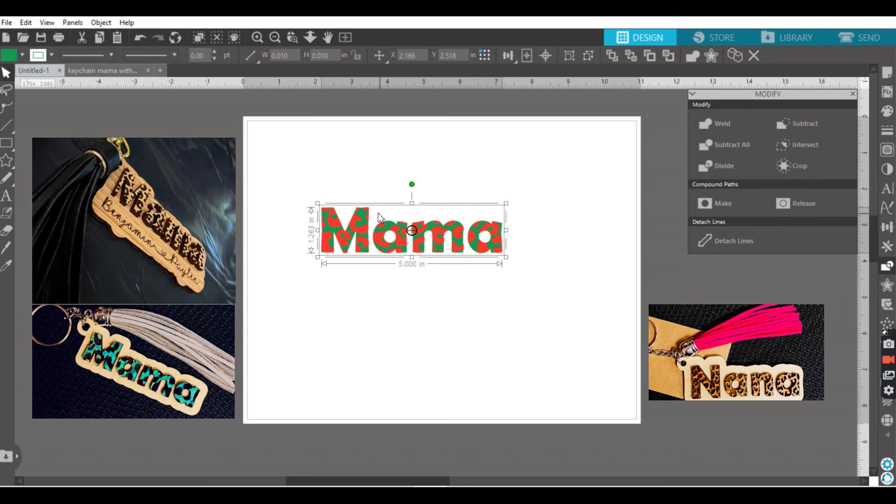
pyautogui.click(410, 288)
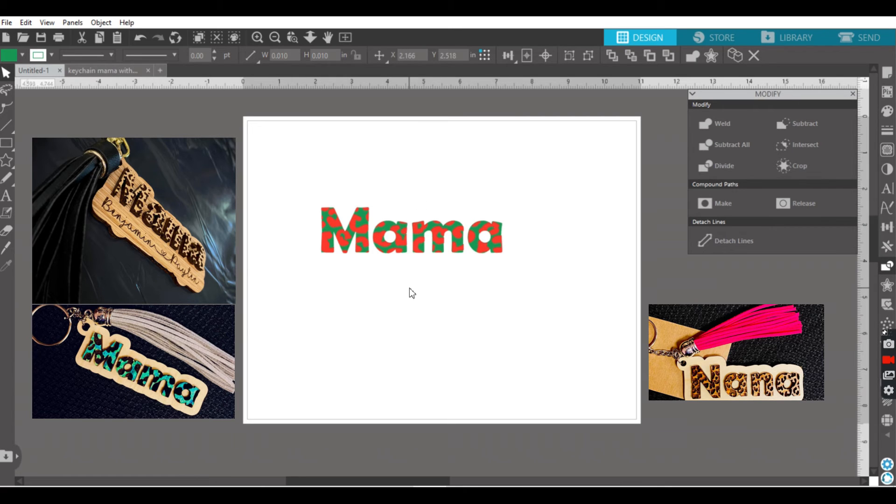
# Step: Duplicate the green "Mama" and place the copy below the layered lettering
pyautogui.click(425, 251)
pyautogui.rightClick(424, 250)
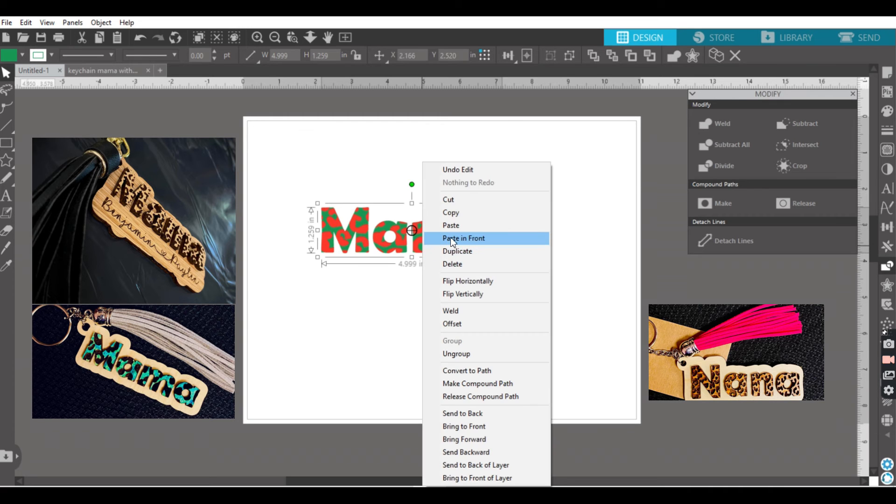
pyautogui.click(458, 251)
pyautogui.moveTo(461, 260); pyautogui.dragTo(457, 342)
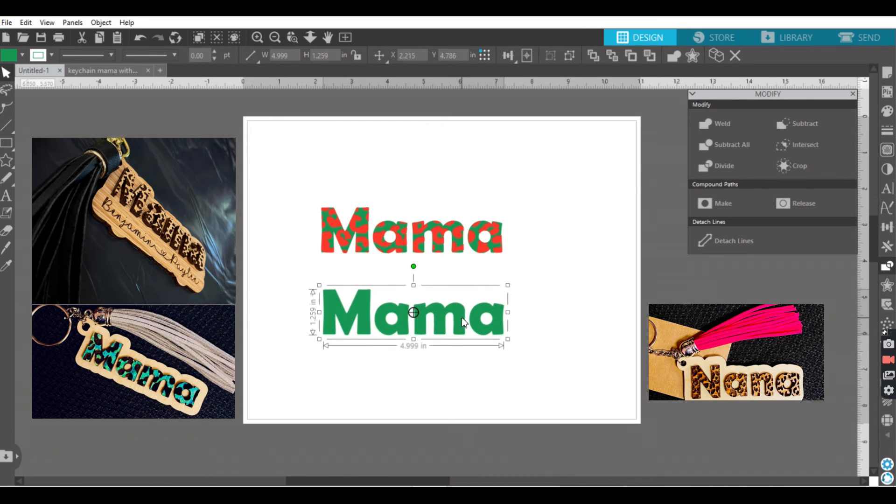
pyautogui.click(428, 365)
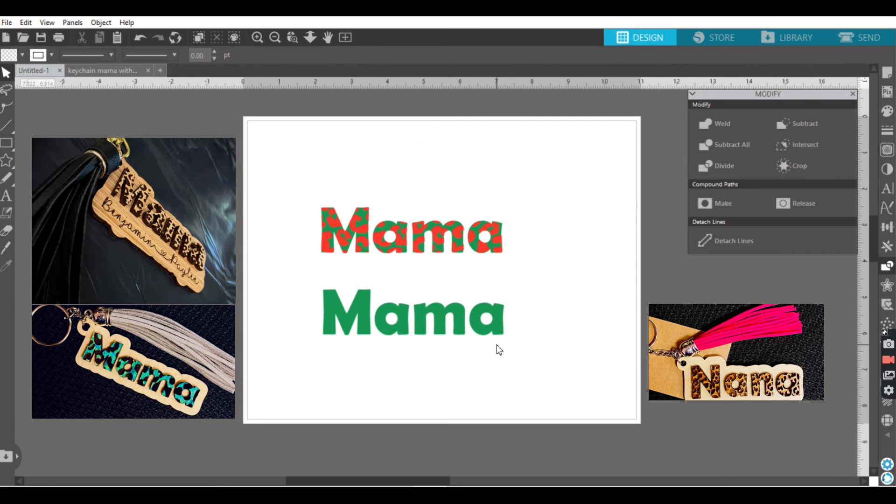
# Step: Create a round-cornered outer offset of 0.225 in around the duplicated green "Mama"
pyautogui.click(438, 312)
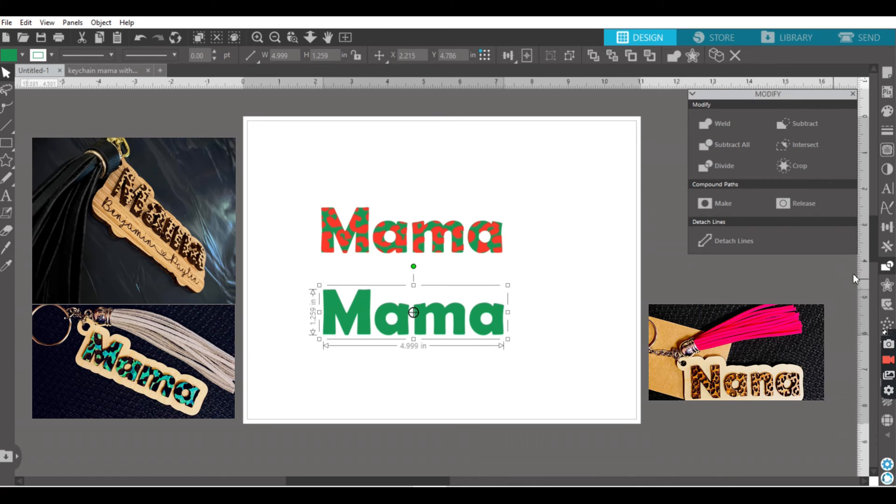
pyautogui.click(886, 286)
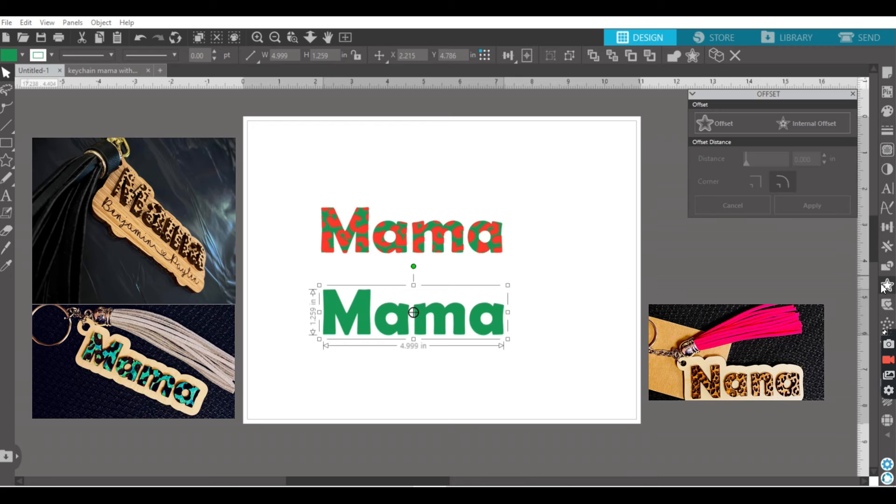
pyautogui.click(722, 125)
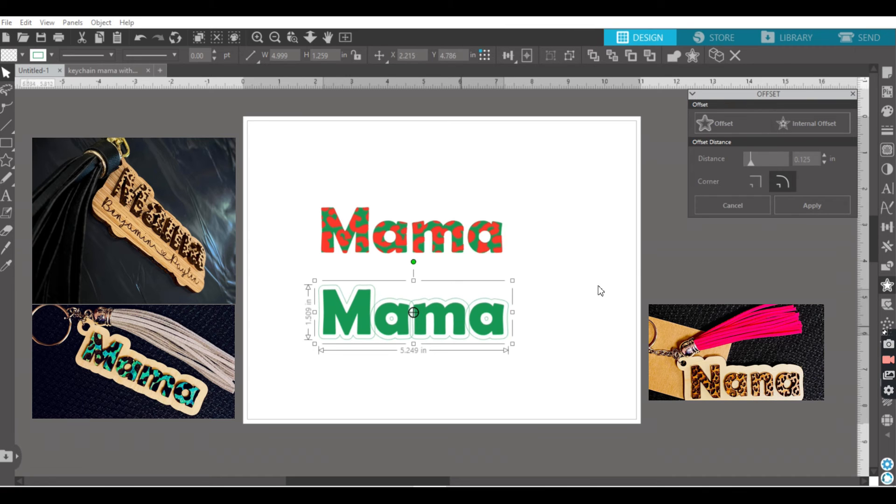
pyautogui.click(755, 158)
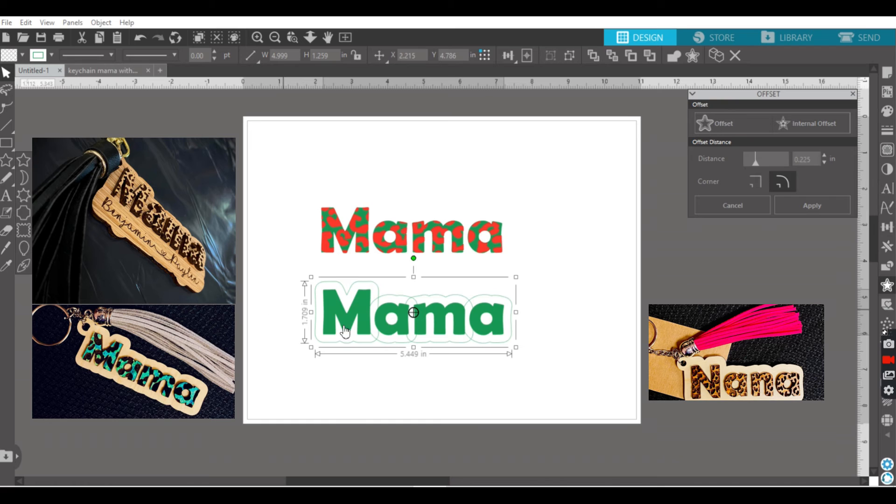
pyautogui.click(276, 315)
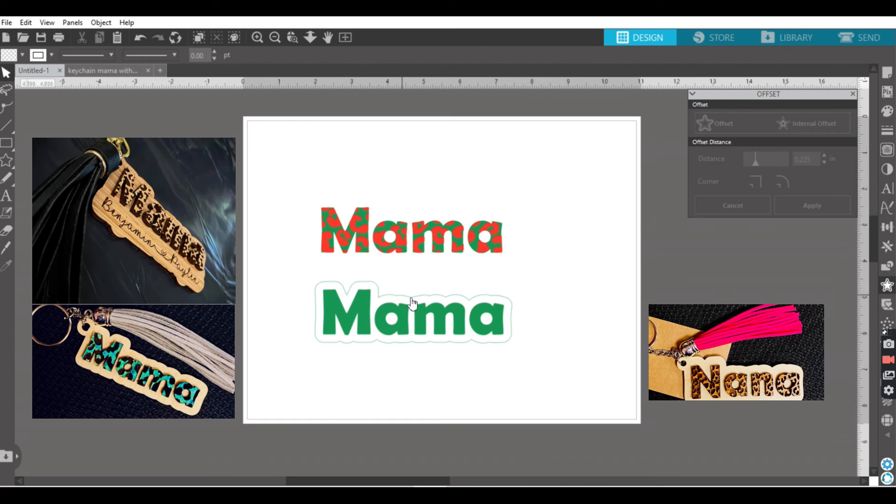
# Step: Draw a circle about 0.623 in wide beside the duplicated "Mama" with a 0.259 in circle inside it, and delete the stray ellipse above
pyautogui.moveTo(13, 149)
pyautogui.click(59, 143)
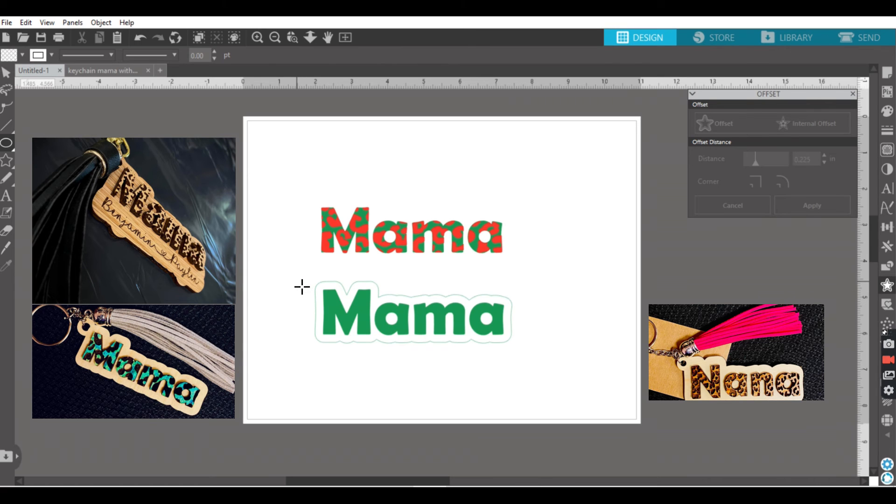
pyautogui.moveTo(236, 251); pyautogui.dragTo(280, 304)
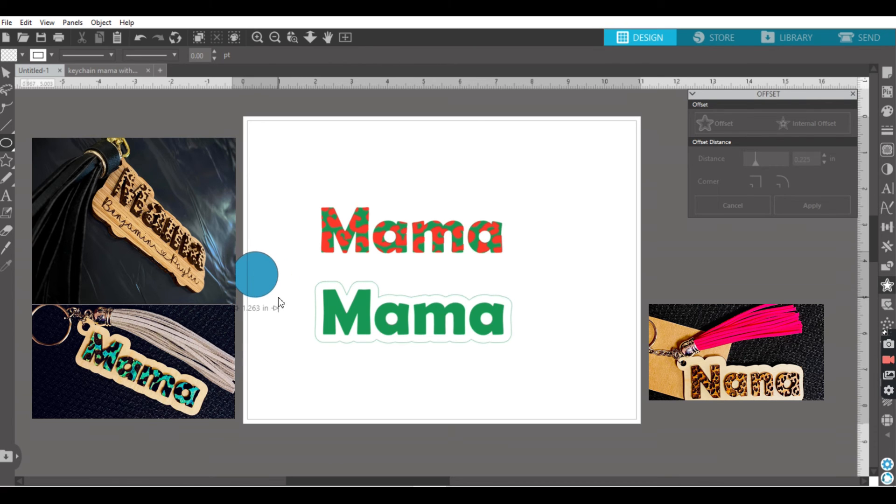
pyautogui.moveTo(279, 302); pyautogui.dragTo(258, 274)
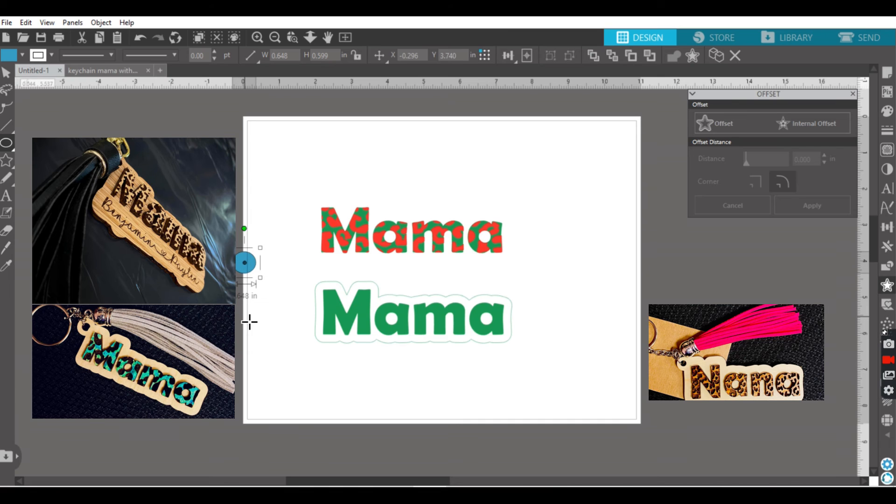
pyautogui.moveTo(250, 322)
pyautogui.mouseDown()
pyautogui.moveTo(273, 341)
pyautogui.moveTo(261, 333)
pyautogui.mouseUp()
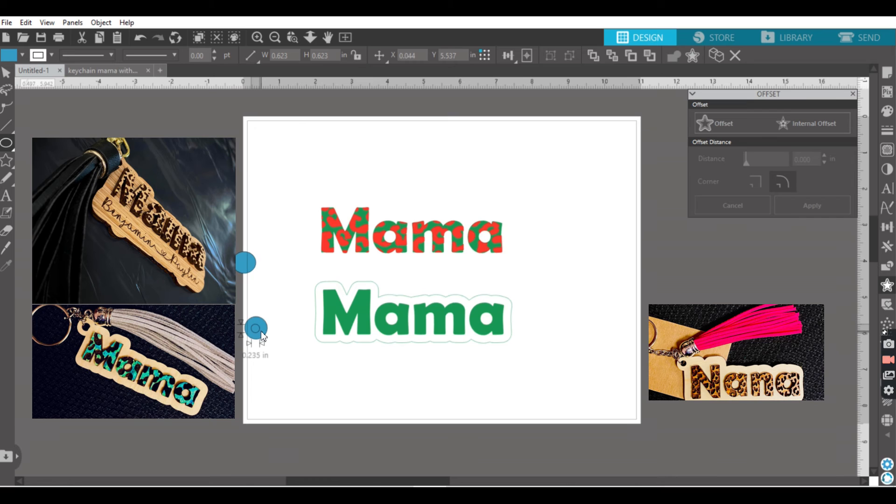
pyautogui.moveTo(263, 331); pyautogui.dragTo(263, 332)
pyautogui.click(6, 72)
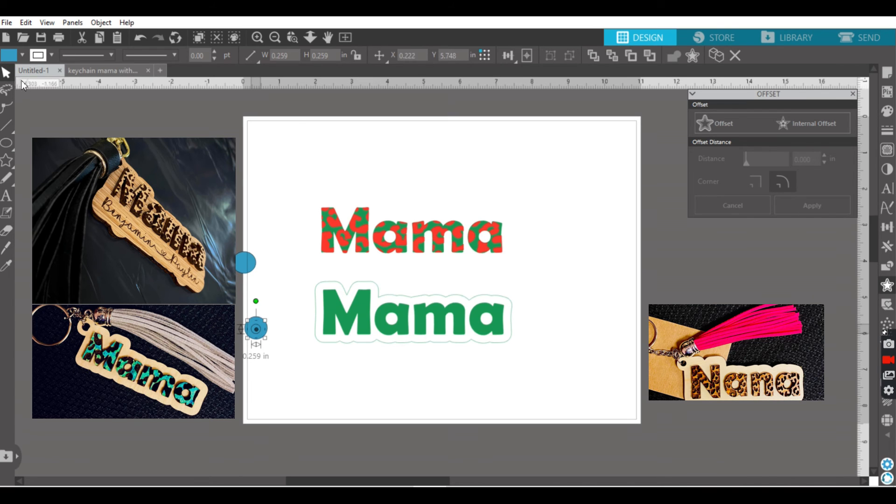
pyautogui.click(237, 267)
pyautogui.press('Delete')
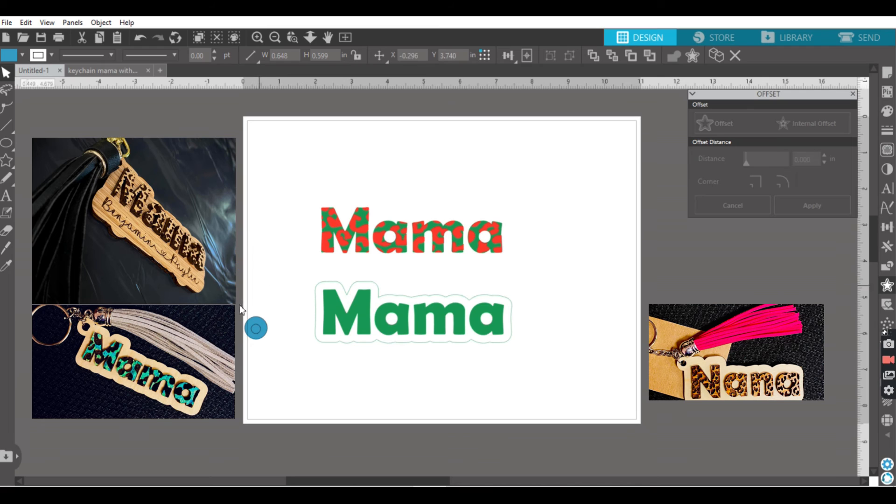
# Step: Subtract the small circle from the larger one and place the ring against the upper-left corner of the offset outline
pyautogui.click(256, 328)
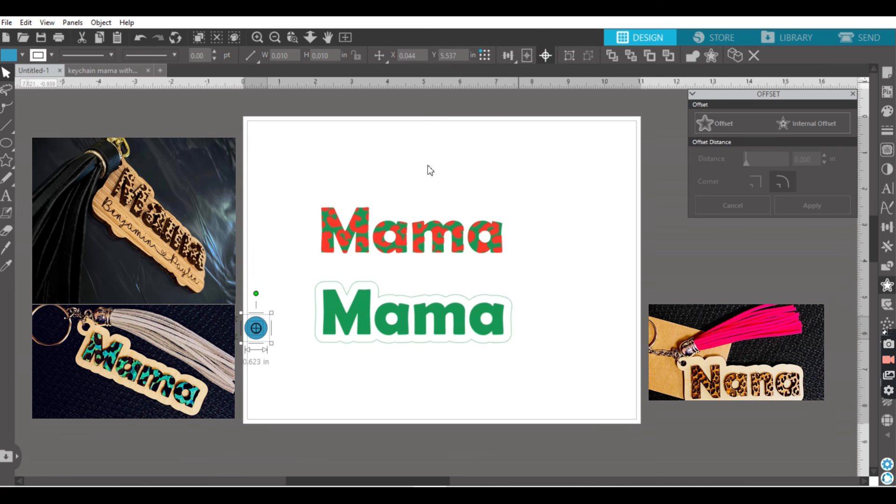
pyautogui.click(887, 268)
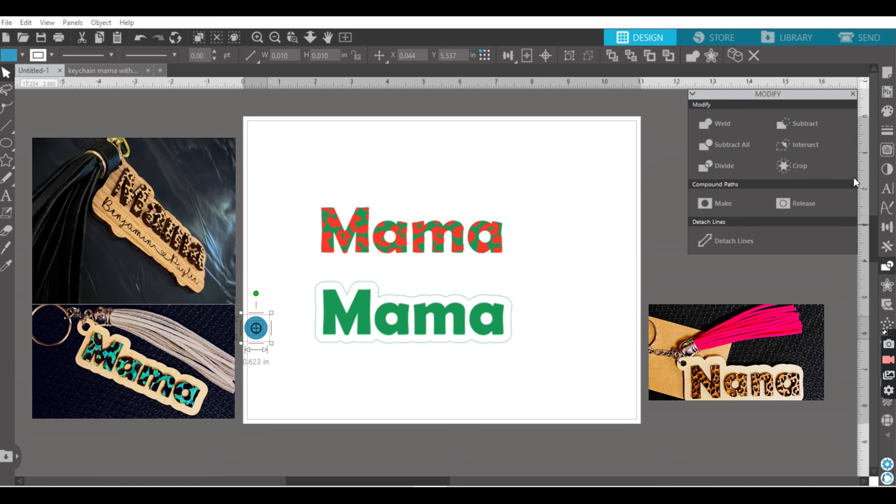
pyautogui.click(802, 122)
pyautogui.moveTo(266, 330); pyautogui.dragTo(318, 294)
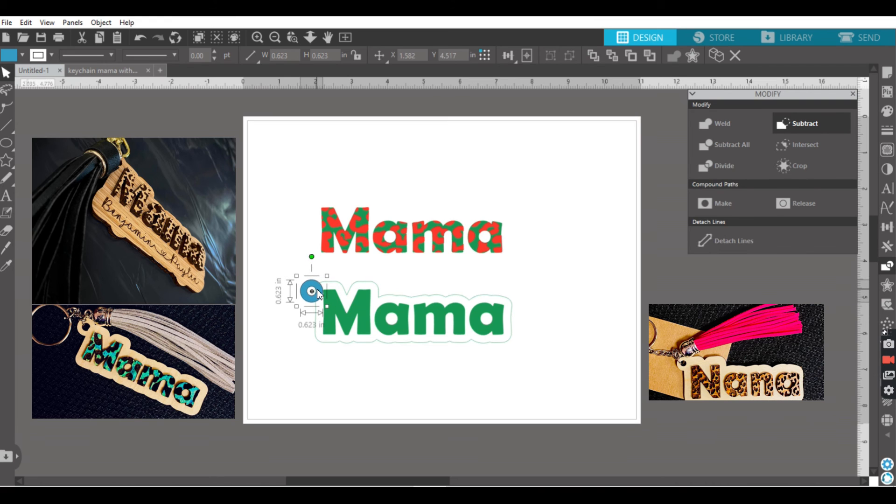
# Step: Weld the ring to the offset outline and send the resulting backing shape behind the green "Mama"
pyautogui.moveTo(271, 276); pyautogui.dragTo(321, 292)
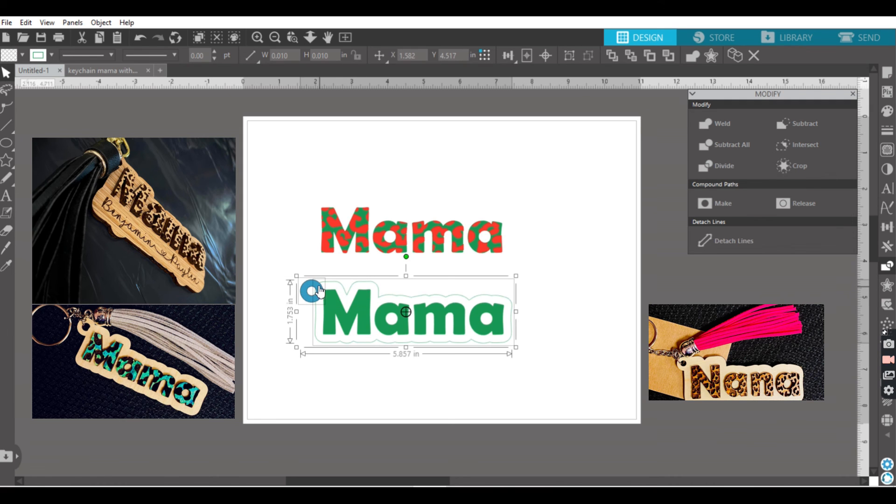
pyautogui.rightClick(312, 290)
pyautogui.click(347, 324)
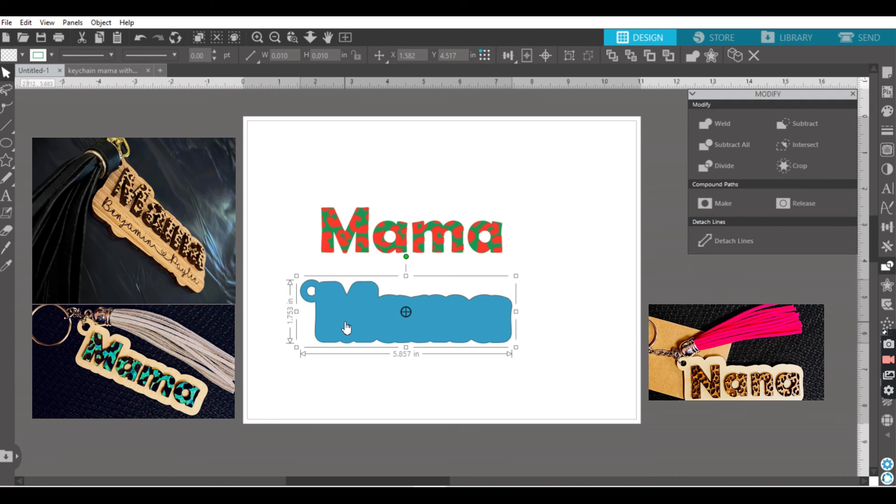
pyautogui.rightClick(344, 321)
pyautogui.click(384, 249)
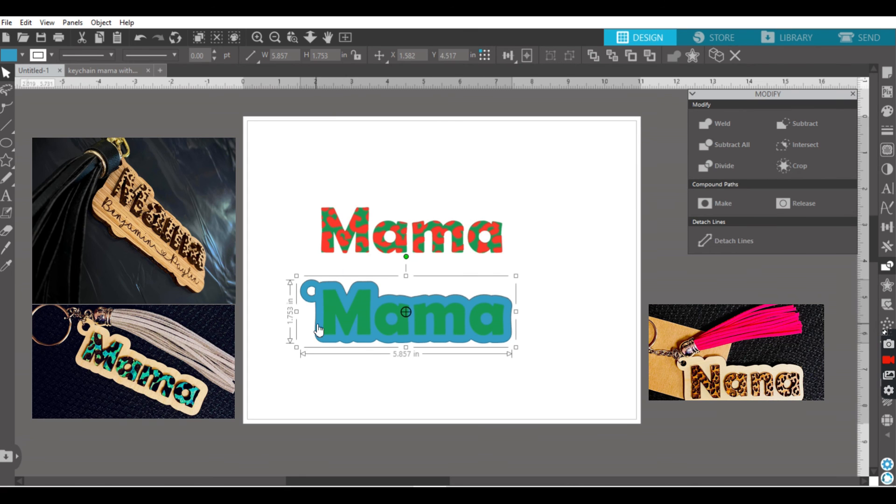
# Step: Set both the fill and the line colour of the keychain backing to green
pyautogui.click(14, 57)
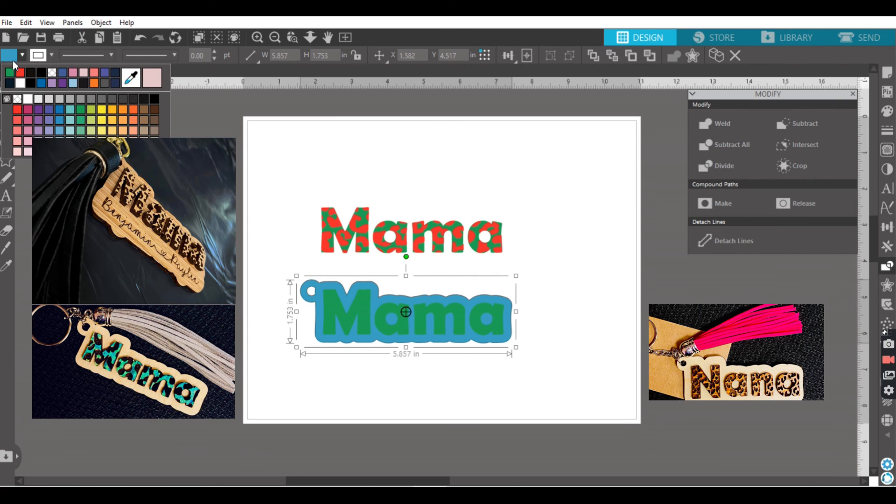
pyautogui.click(9, 73)
pyautogui.click(40, 59)
pyautogui.click(41, 74)
# Step: Remove the fill from the "Mama" on the backing and set its line colour to blue
pyautogui.click(346, 314)
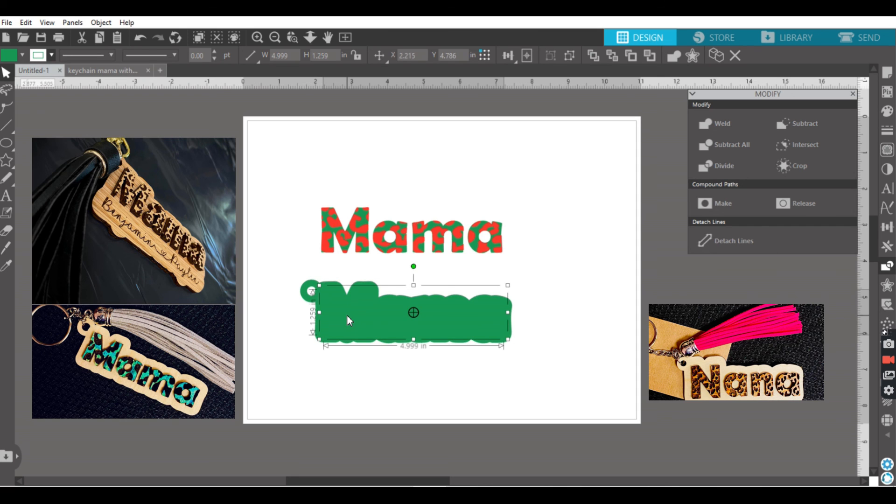
pyautogui.click(11, 58)
pyautogui.click(53, 74)
pyautogui.click(39, 56)
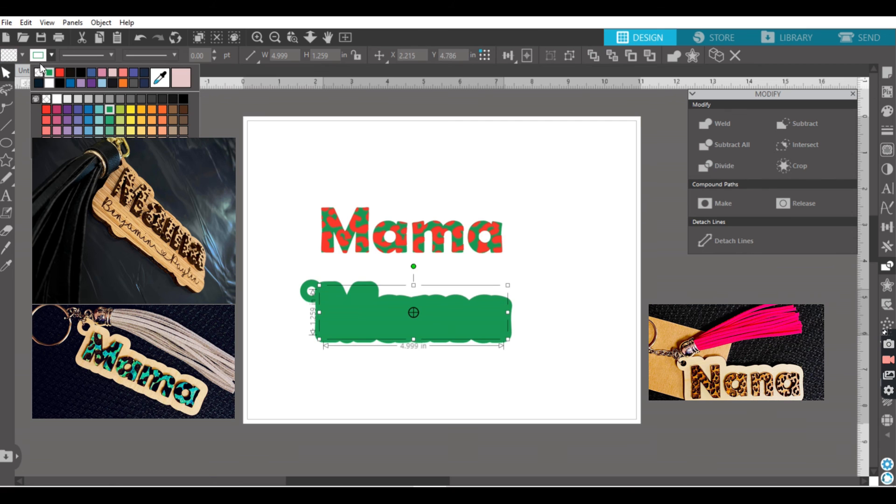
pyautogui.click(71, 83)
pyautogui.click(369, 367)
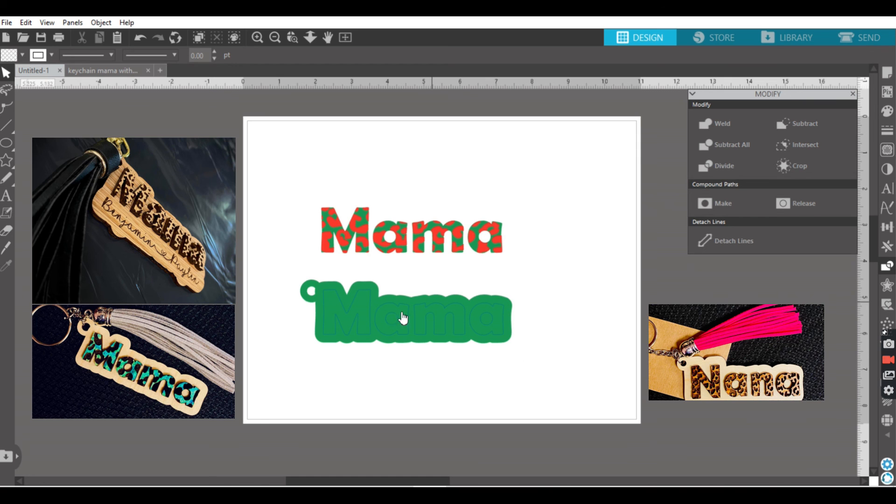
# Step: Nudge the leopard lettering slightly upward, and group the outlined "Mama" with its backing and move the group closer beneath it
pyautogui.click(358, 219)
pyautogui.moveTo(359, 218)
pyautogui.mouseDown()
pyautogui.moveTo(361, 304)
pyautogui.moveTo(364, 220)
pyautogui.moveTo(356, 216)
pyautogui.mouseUp()
pyautogui.moveTo(528, 364); pyautogui.dragTo(294, 293)
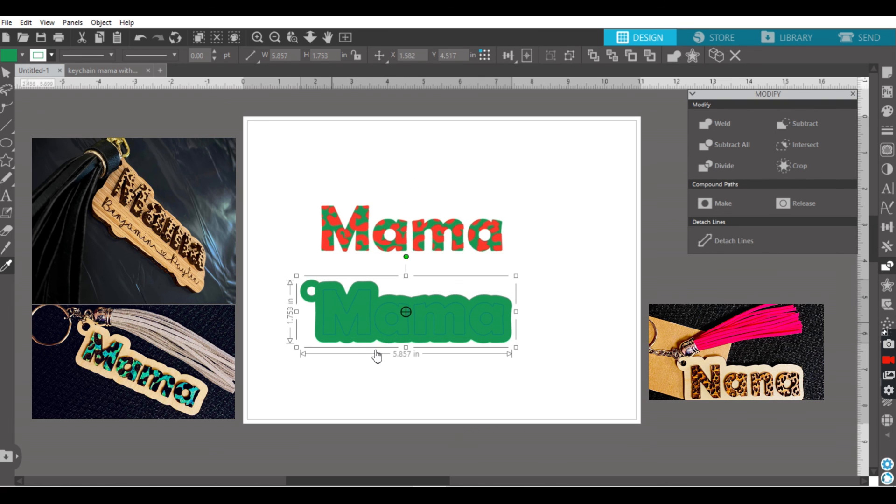
pyautogui.press('v')
pyautogui.moveTo(443, 327); pyautogui.dragTo(452, 313)
# Step: Examine the file types available for saving the design to the hard drive in the Glow Forge folder, without saving
pyautogui.click(10, 26)
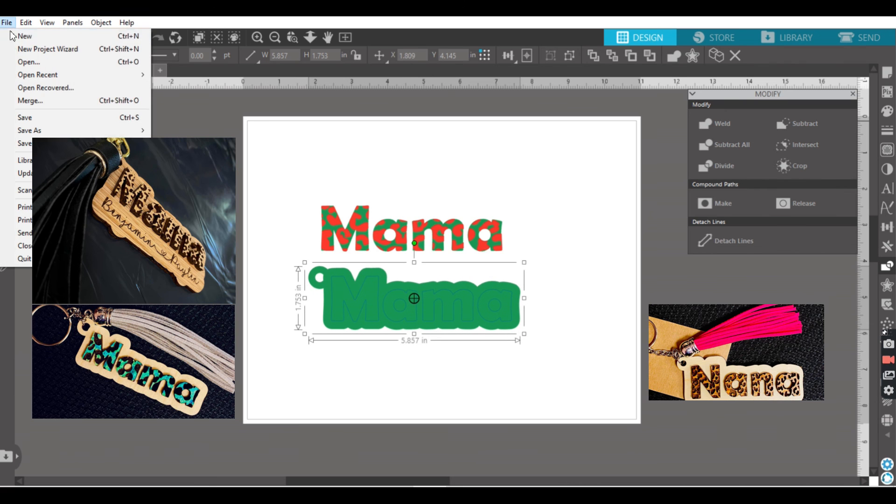
pyautogui.moveTo(40, 131)
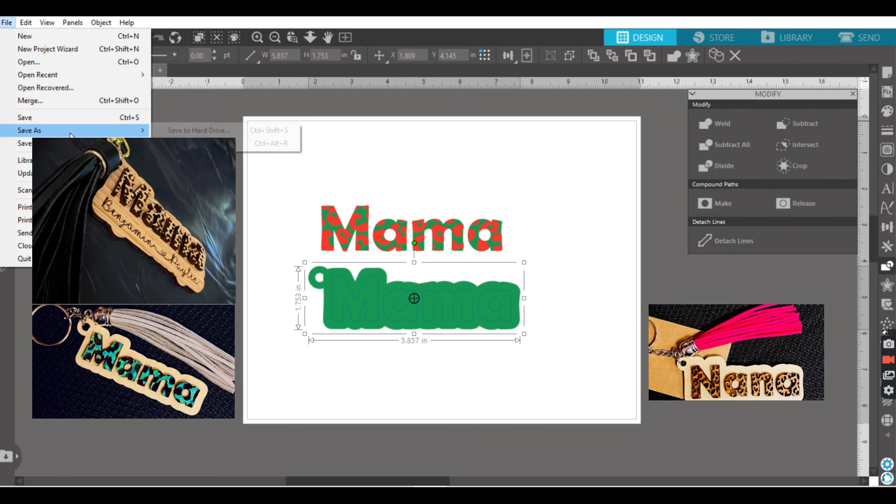
pyautogui.click(200, 132)
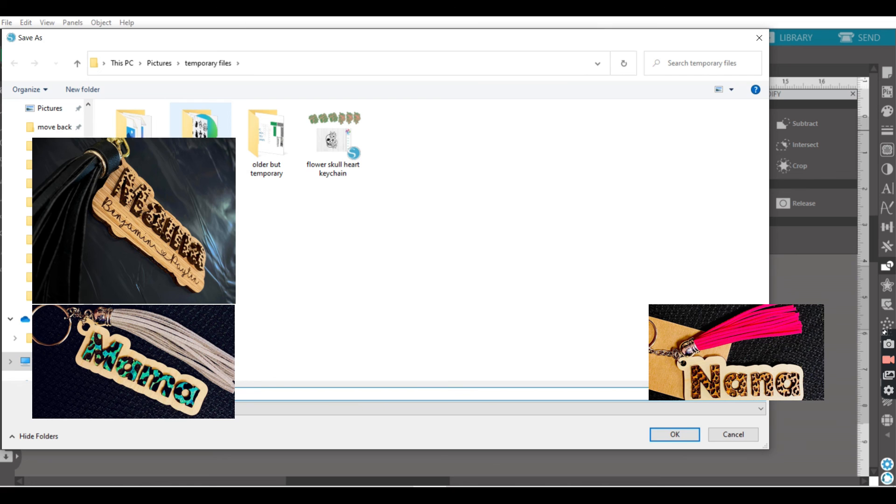
pyautogui.click(54, 221)
pyautogui.click(124, 394)
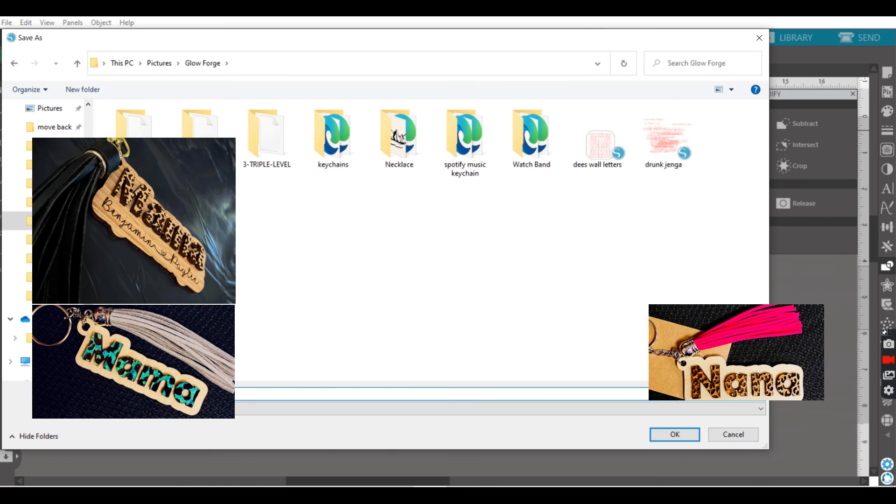
pyautogui.click(151, 411)
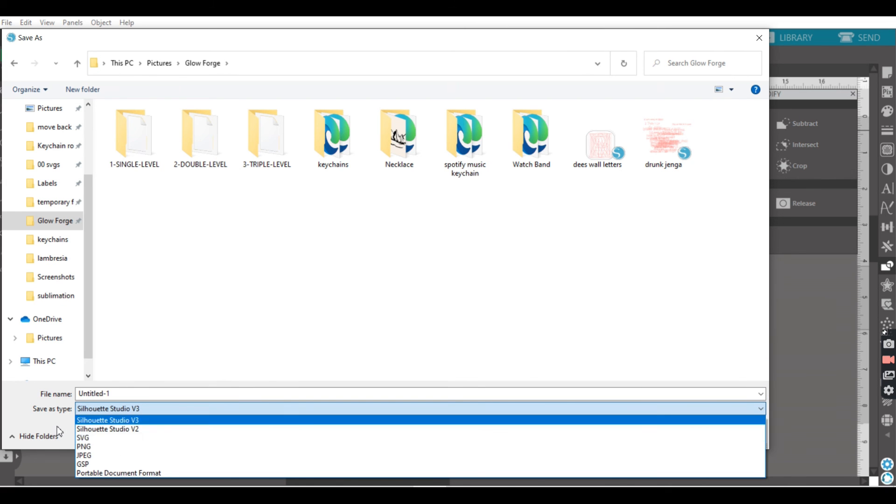
pyautogui.click(107, 420)
pyautogui.click(752, 440)
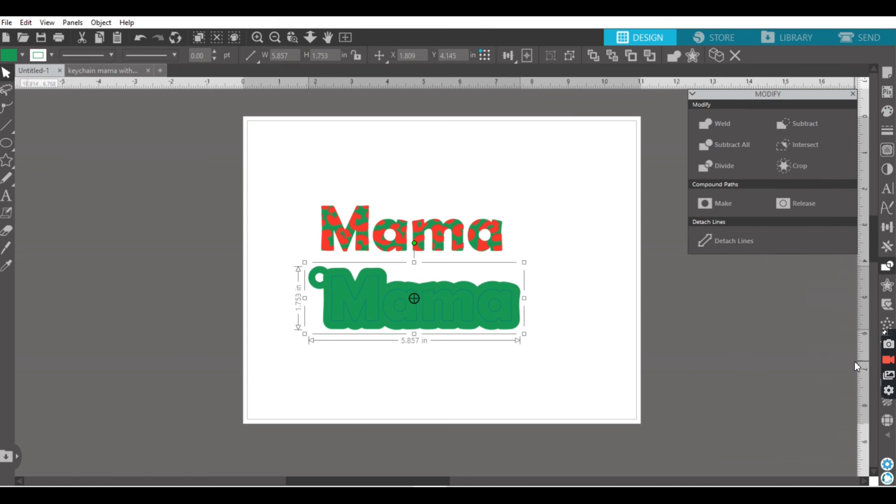